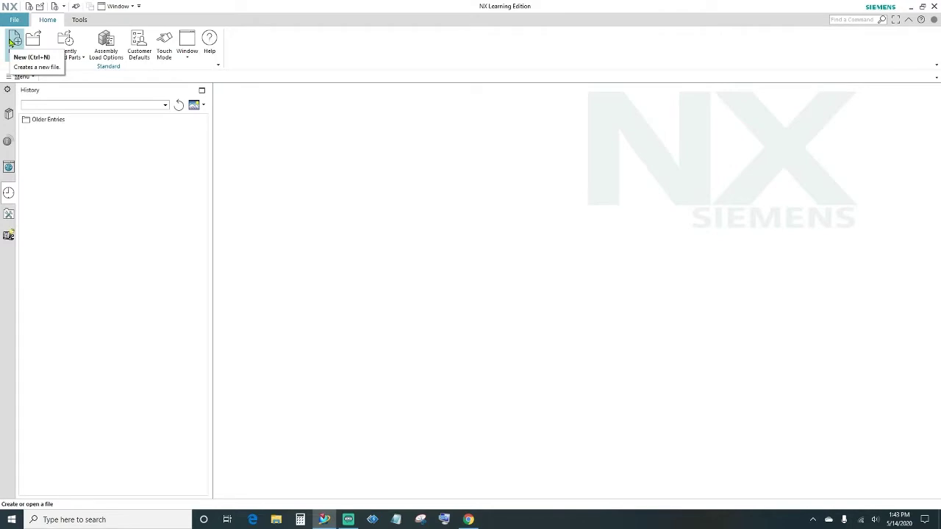
# Create a new millimetre Model part named 'martini glass'
pyautogui.click(12, 41)
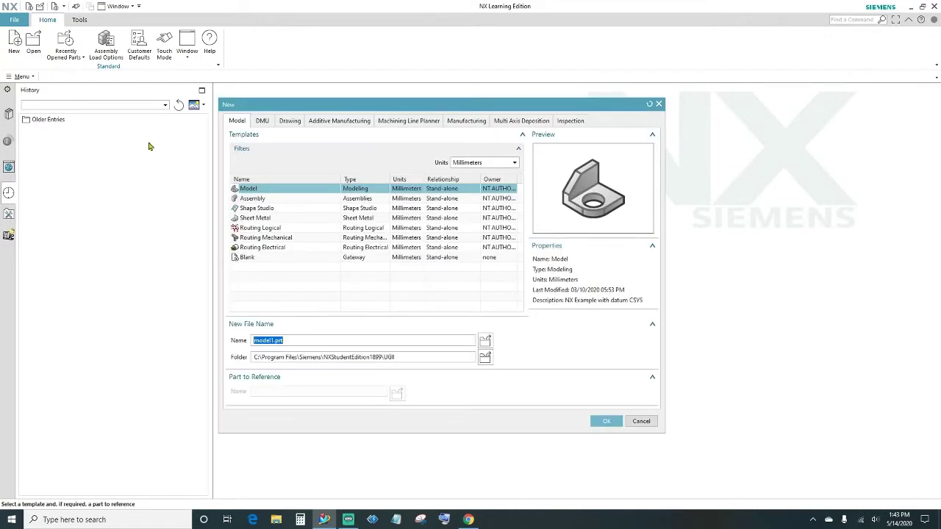
pyautogui.click(474, 162)
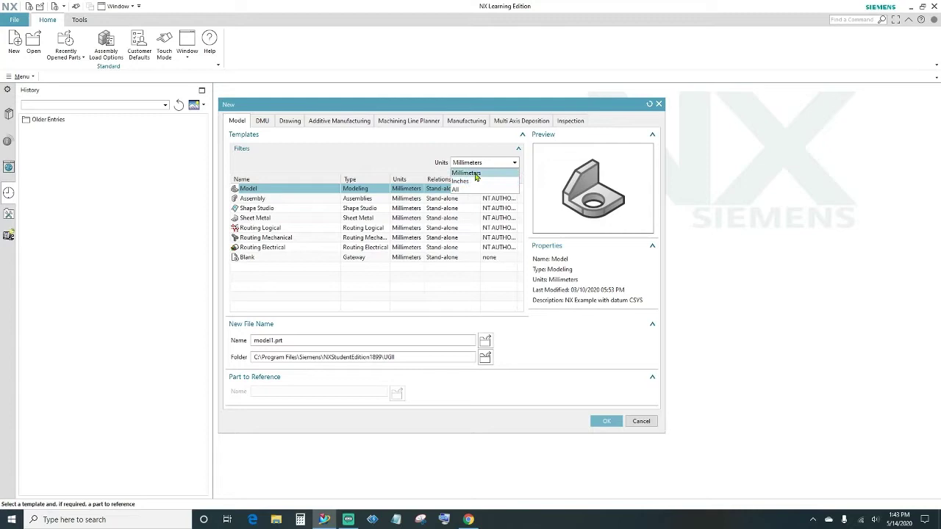
pyautogui.click(474, 174)
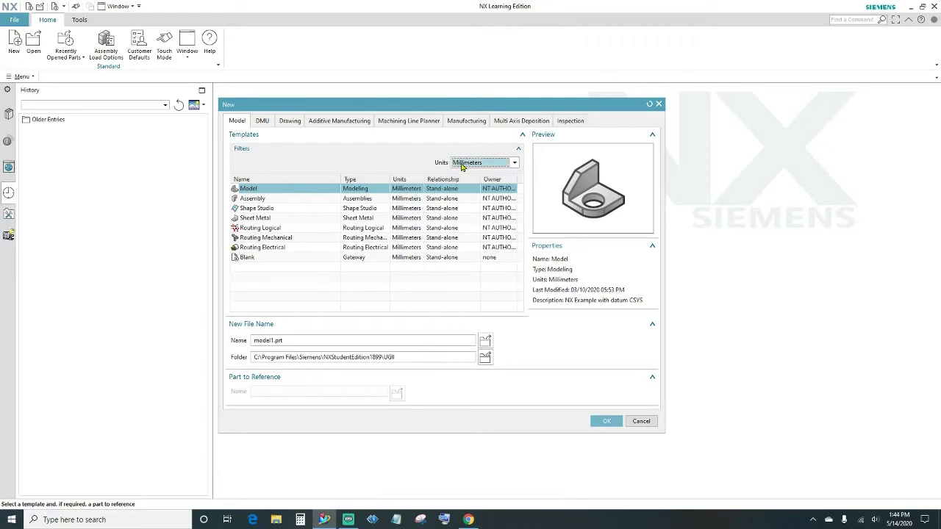
pyautogui.click(288, 341)
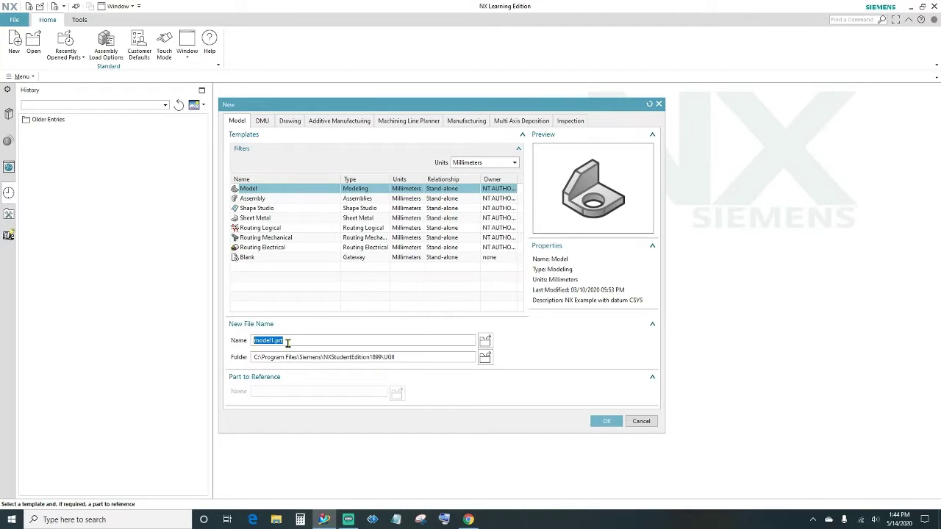
pyautogui.write('martini glass')
pyautogui.click(605, 421)
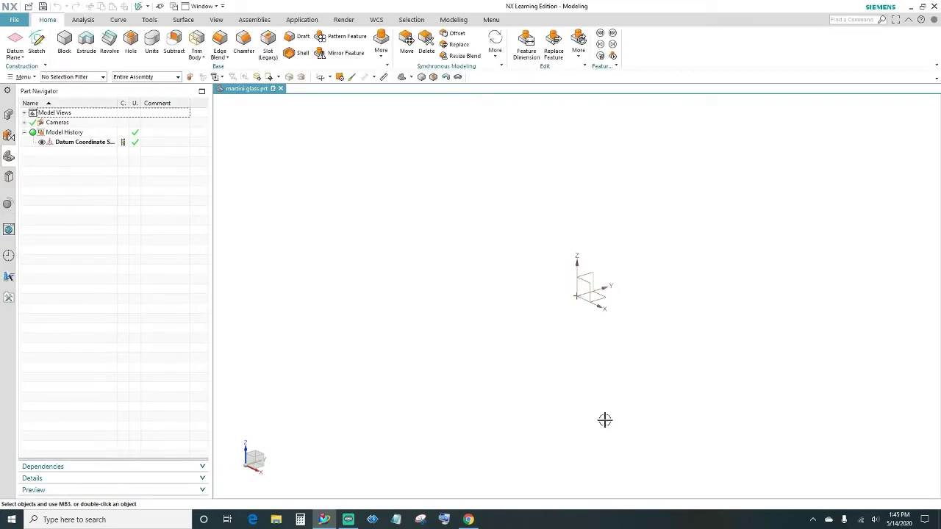
# Start a sketch on the default plane and draw a 250-long vertical line at 270° left of the origin
pyautogui.click(37, 41)
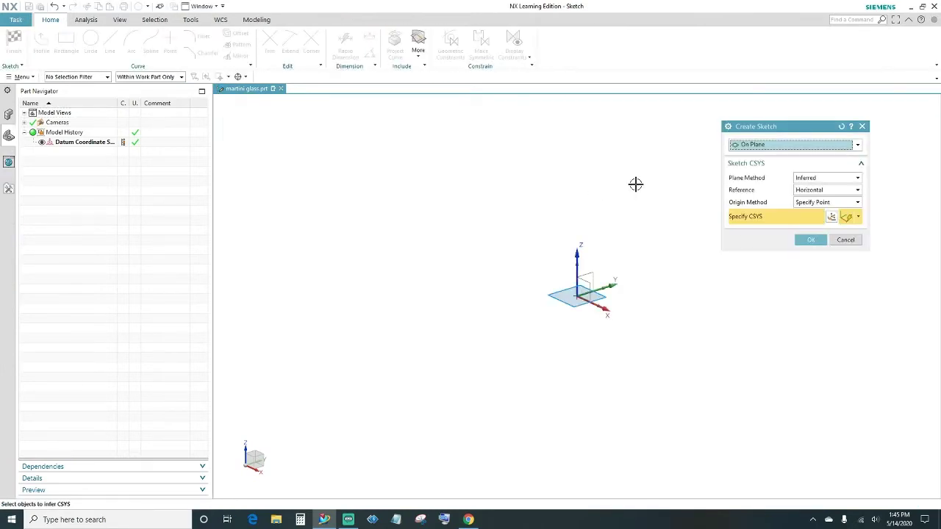
pyautogui.click(812, 240)
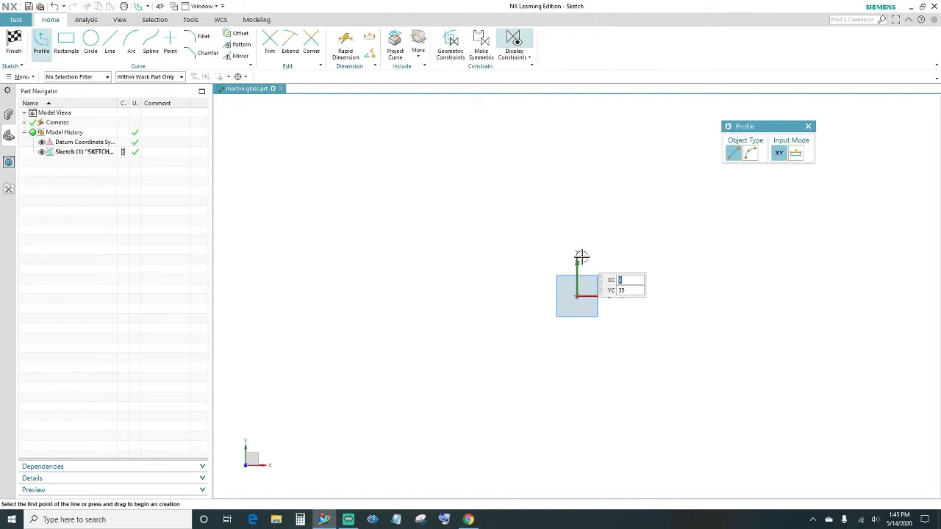
pyautogui.click(110, 42)
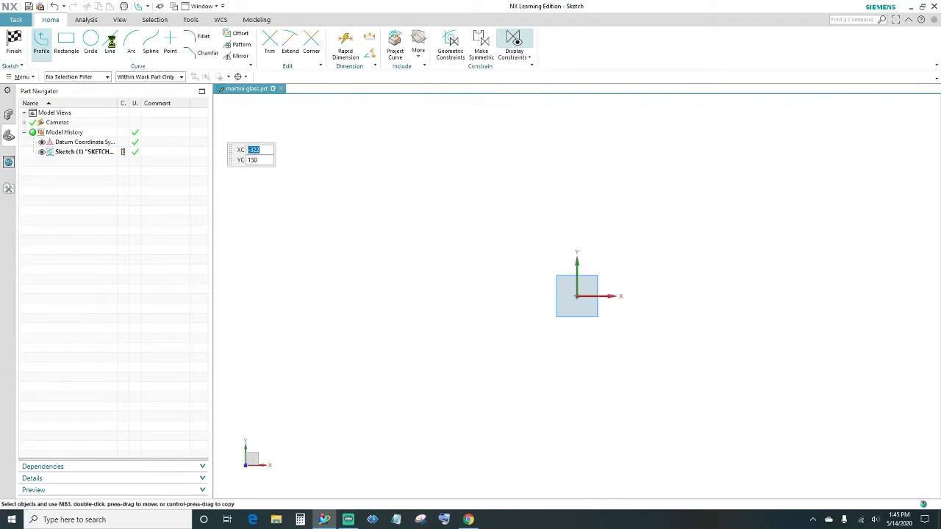
pyautogui.click(371, 146)
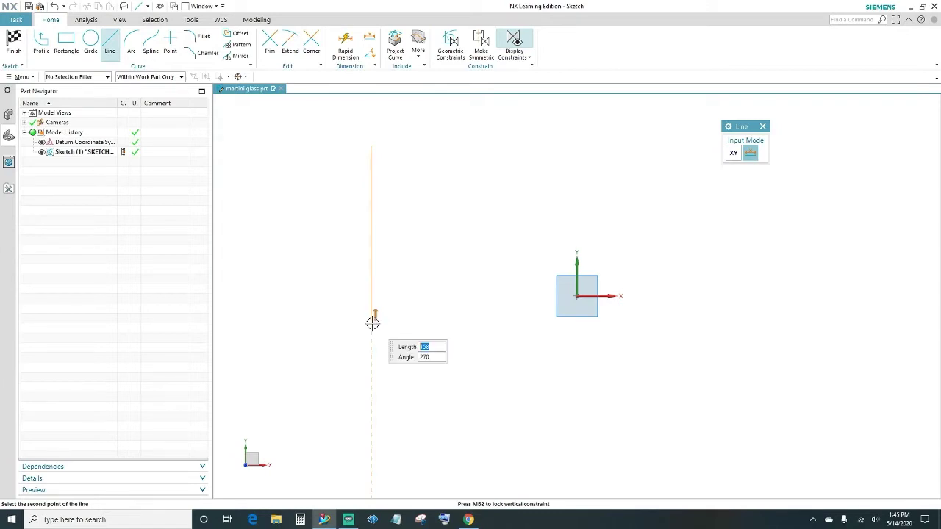
pyautogui.press('Tab')
pyautogui.press('Tab')
pyautogui.write('250')
pyautogui.press('Tab')
pyautogui.write('270')
pyautogui.press('Tab')
pyautogui.press('Return')
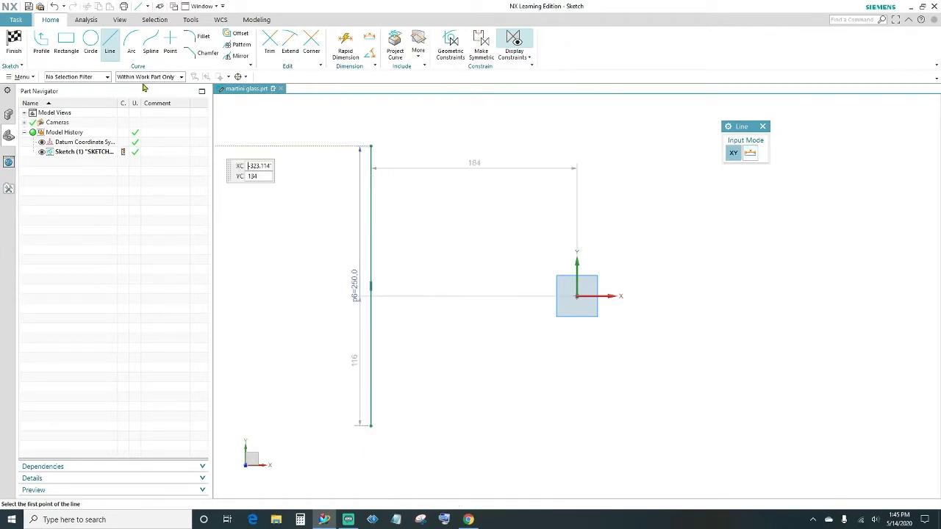
# Draw a 100-long horizontal line from the vertical line's top and a diagonal back down to it
pyautogui.scroll(2, 413, 155)
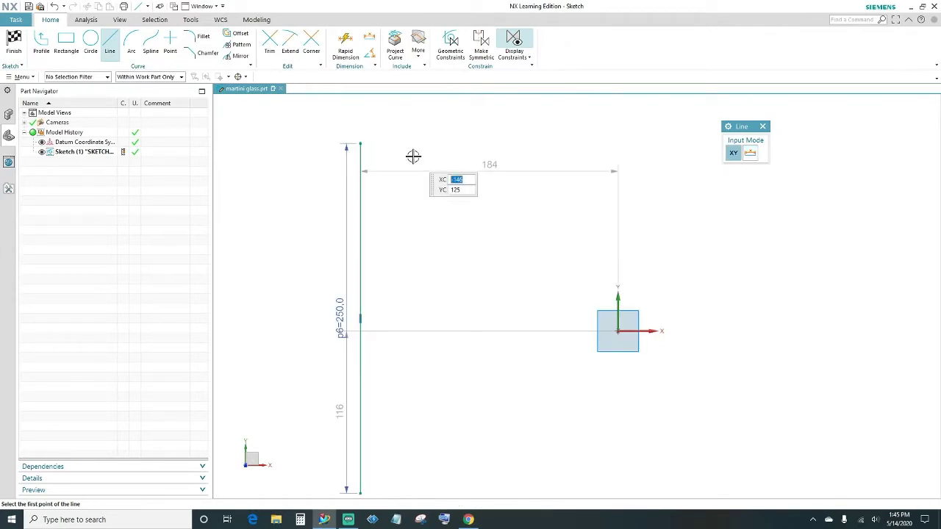
pyautogui.click(349, 141)
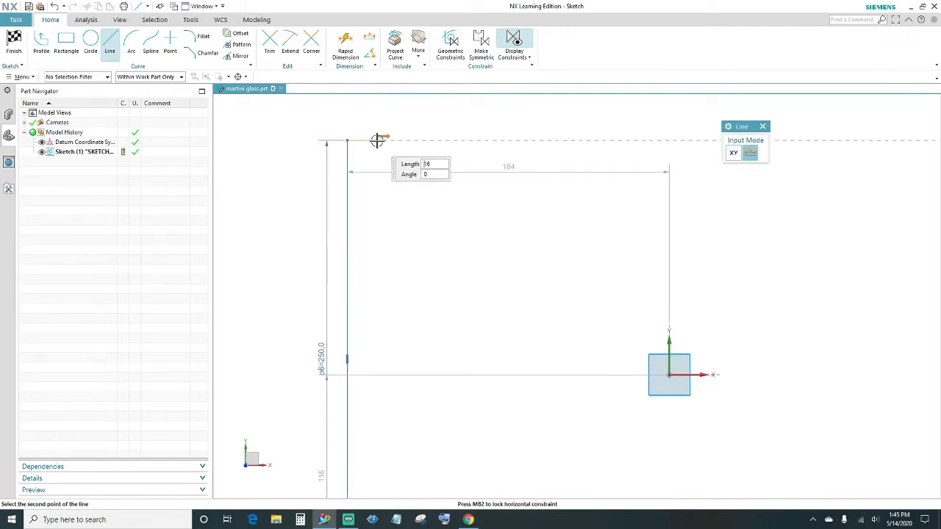
pyautogui.write('100')
pyautogui.press('Tab')
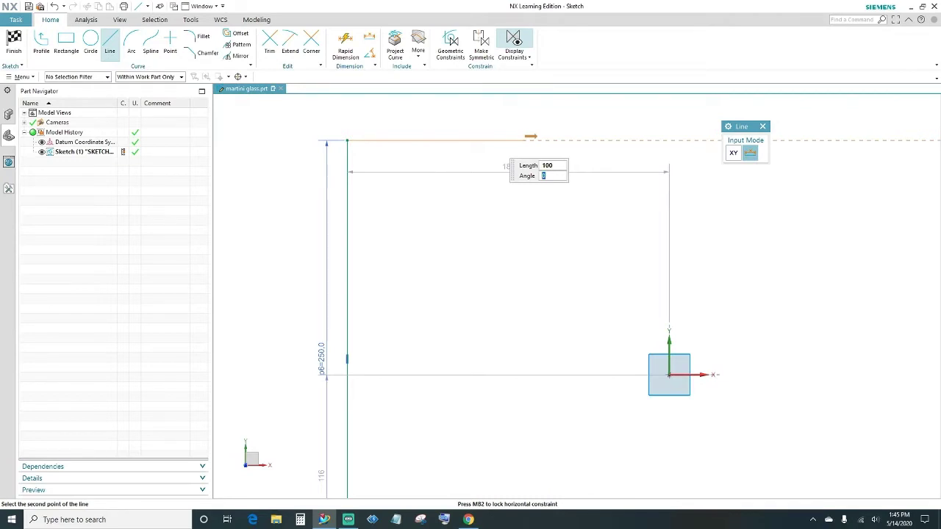
pyautogui.press('Return')
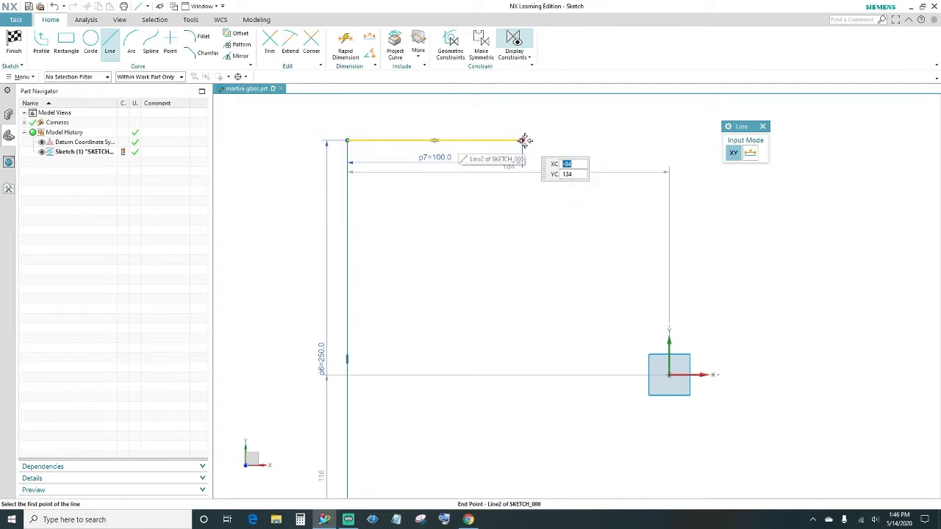
pyautogui.click(523, 140)
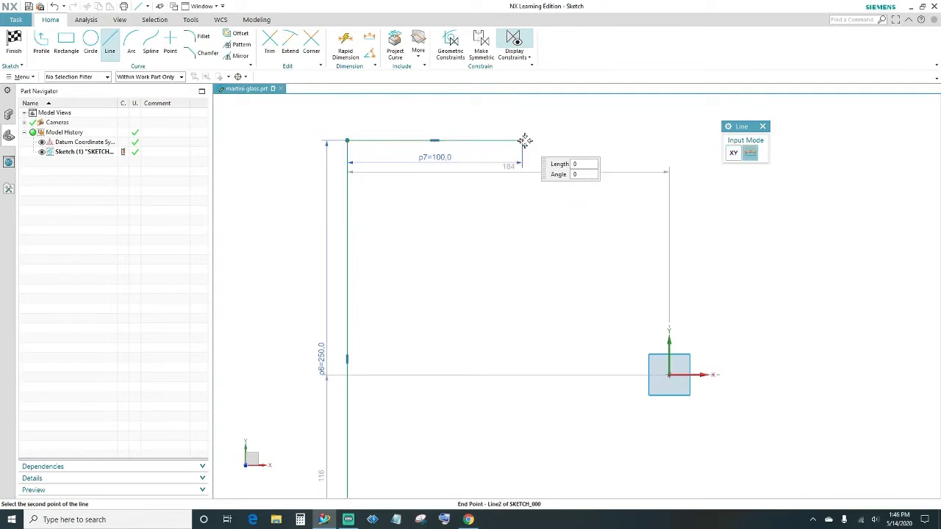
pyautogui.click(349, 267)
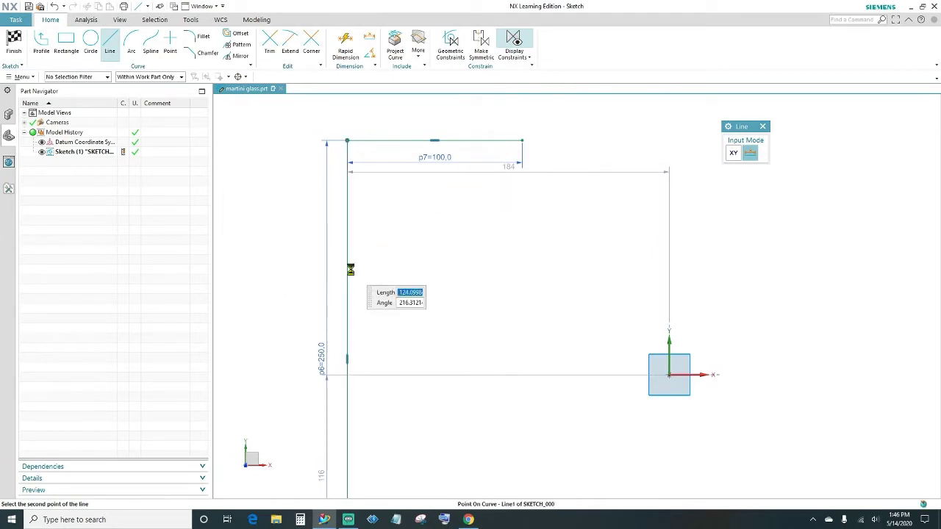
pyautogui.press('Escape')
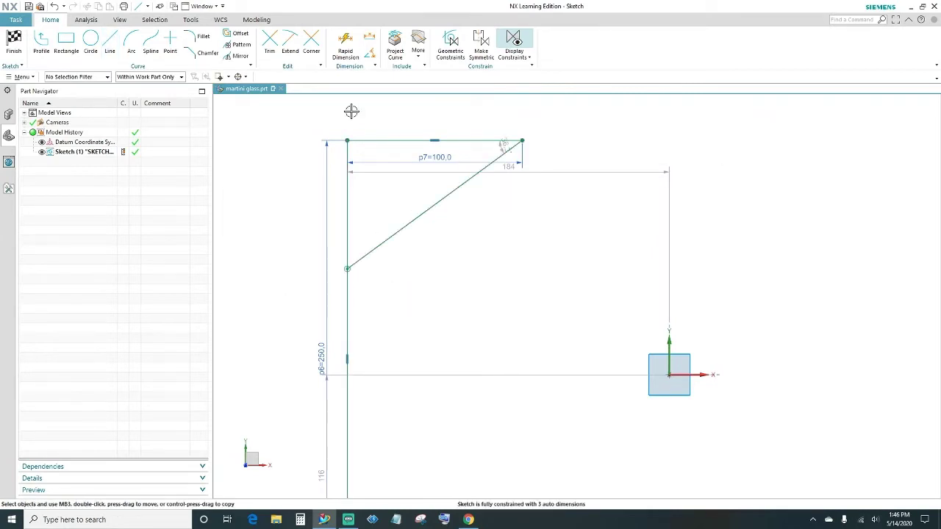
# Dimension the diagonal's lower endpoint 115 below the top line
pyautogui.click(343, 42)
pyautogui.click(348, 268)
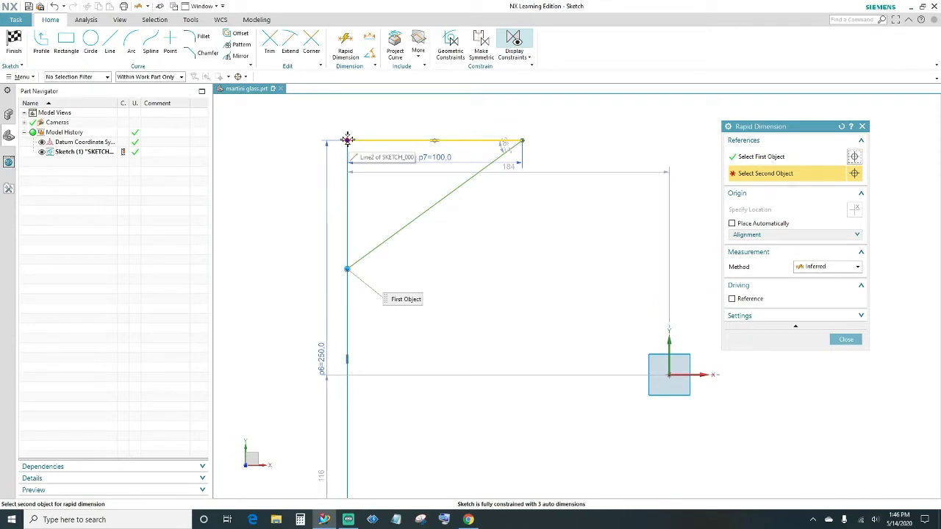
pyautogui.click(347, 139)
pyautogui.click(264, 185)
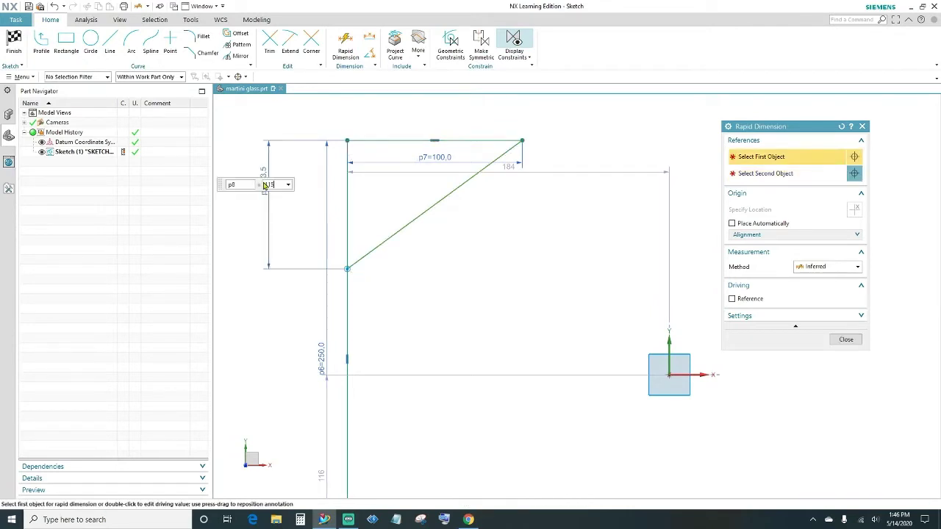
pyautogui.press('Return')
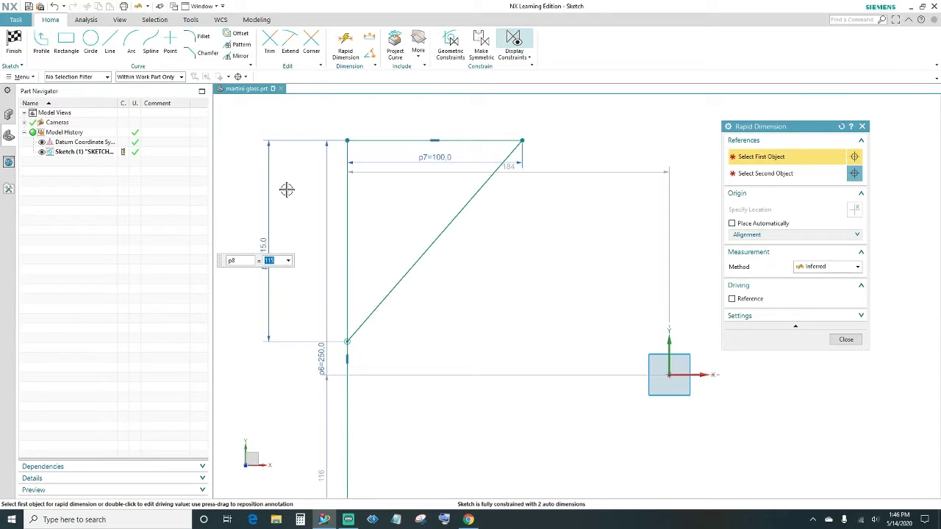
pyautogui.press('Escape')
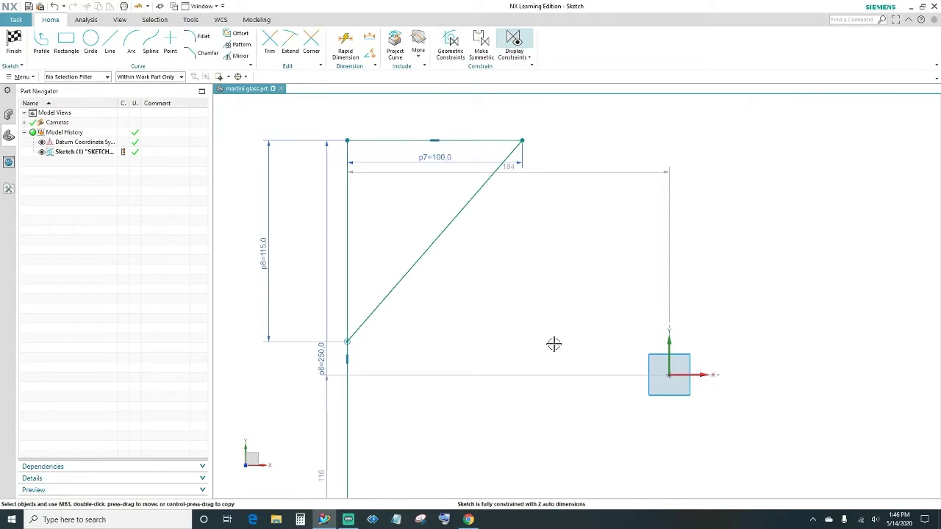
pyautogui.scroll(-2, 437, 375)
# Draw a 75-long horizontal base line from the stem's bottom and a slanted foot line back up to the stem
pyautogui.keyDown('shift'); pyautogui.moveTo(428, 417); pyautogui.dragTo(422, 323, button='middle'); pyautogui.keyUp('shift')
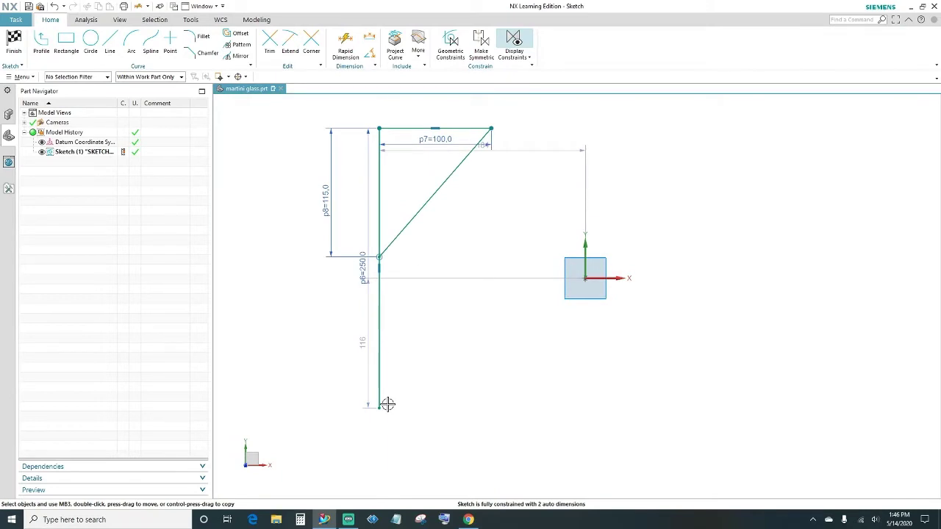
pyautogui.click(112, 44)
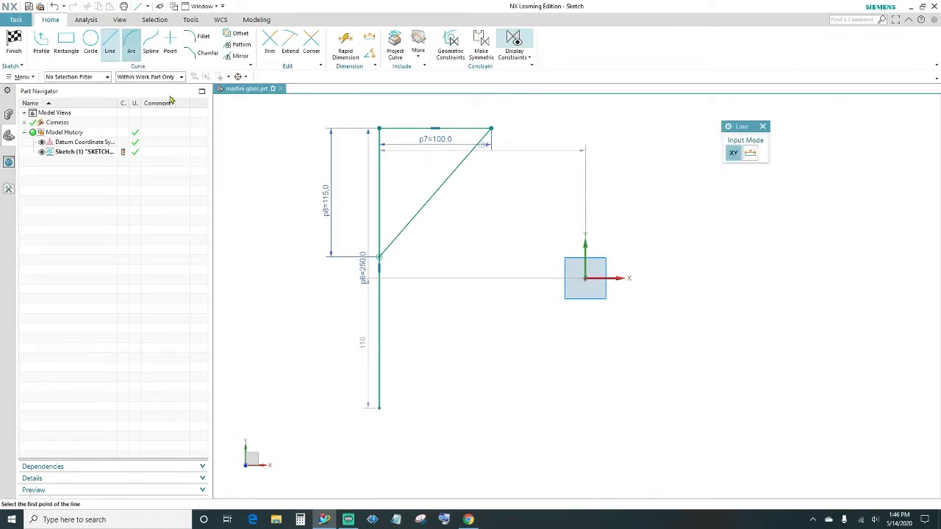
pyautogui.click(377, 407)
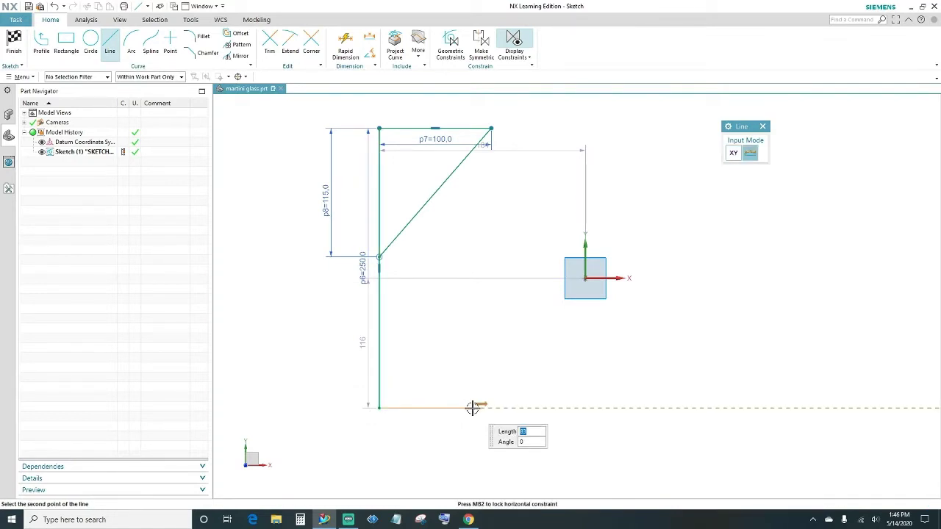
pyautogui.write('75')
pyautogui.press('Tab')
pyautogui.click(474, 410)
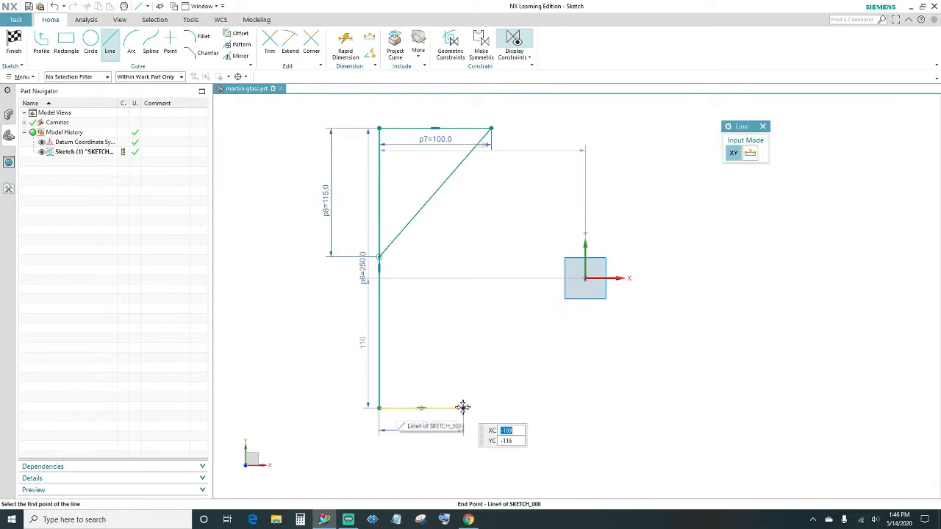
pyautogui.click(462, 407)
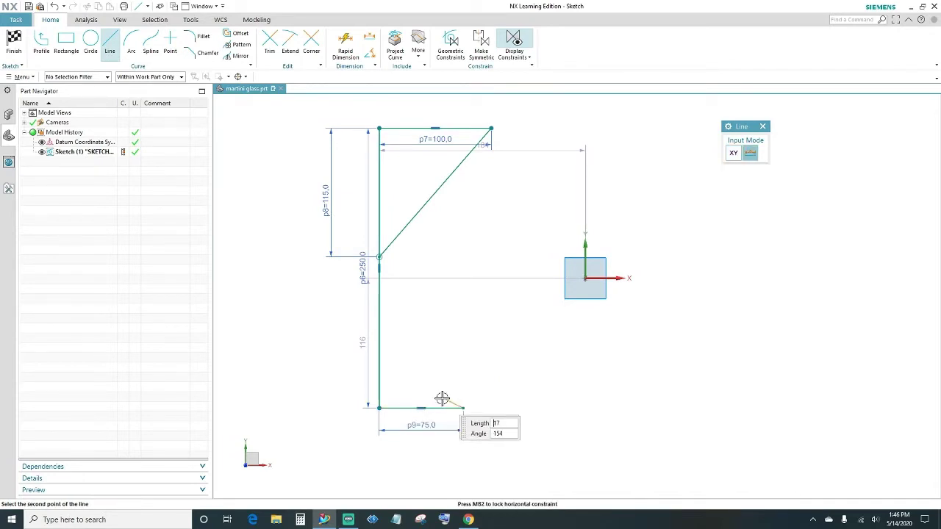
pyautogui.click(379, 367)
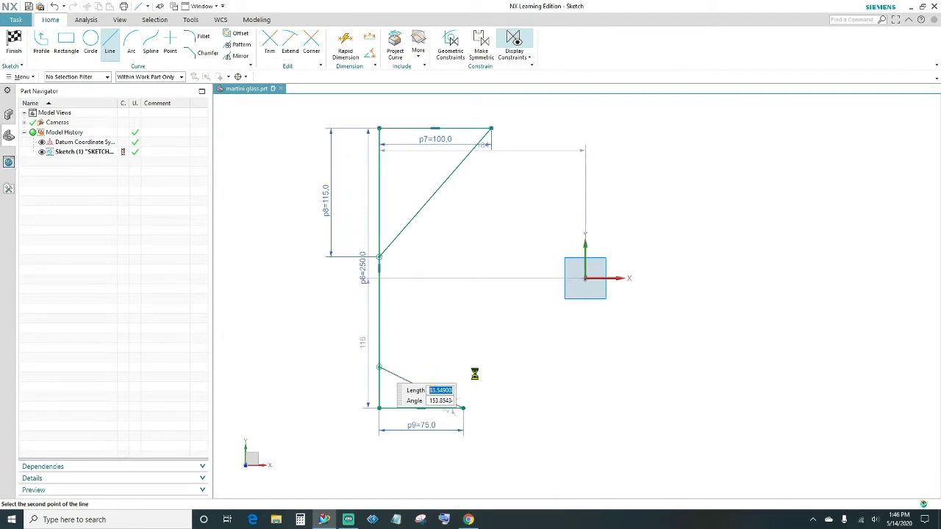
pyautogui.press('Escape')
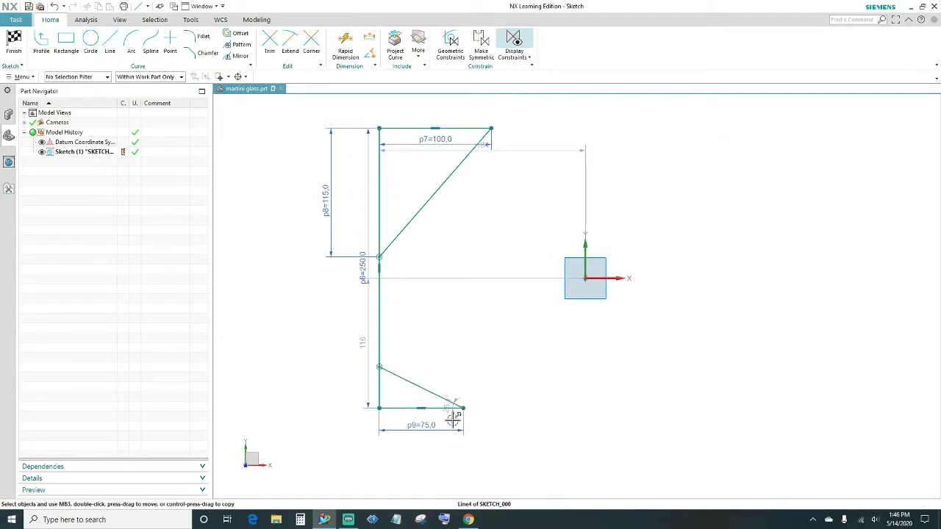
pyautogui.scroll(5, 450, 413)
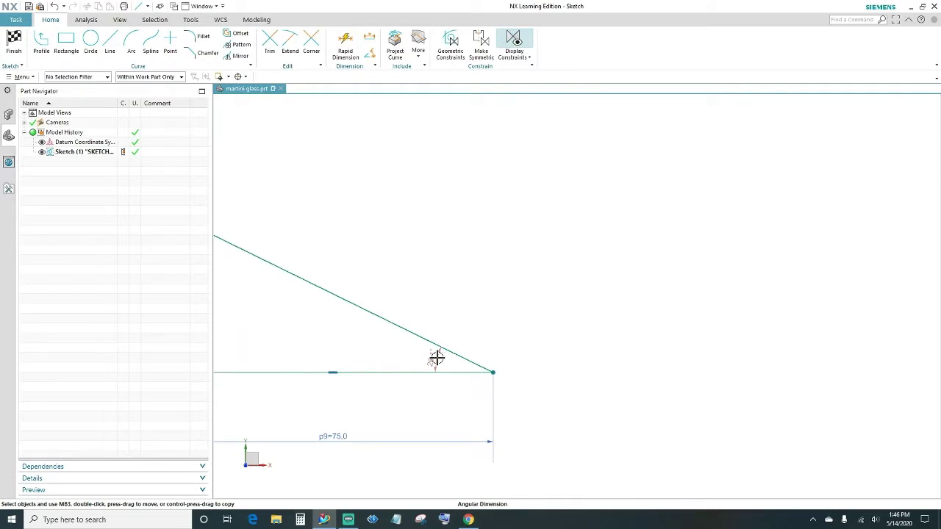
# Change the foot line's angle dimension to 21°, letting the geometry adjust
pyautogui.moveTo(541, 382); pyautogui.dragTo(566, 396)
pyautogui.doubleClick(566, 395)
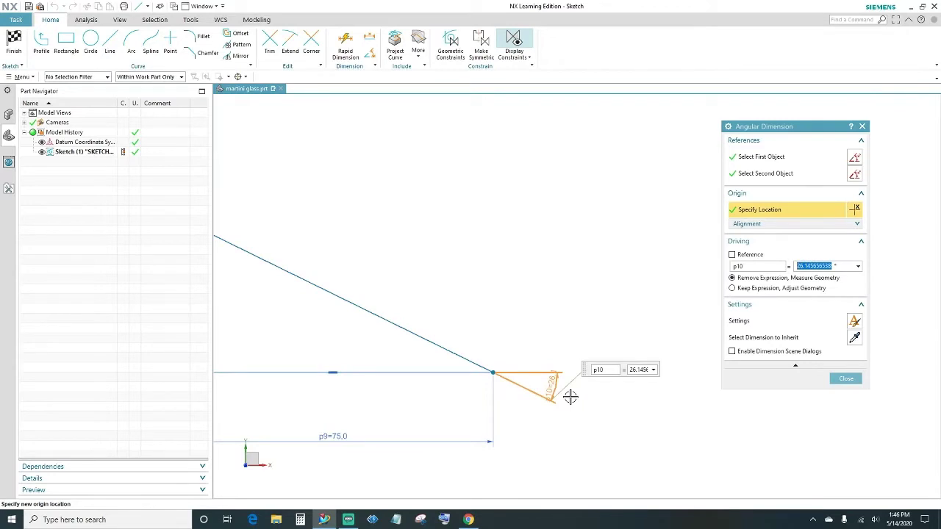
pyautogui.write('21')
pyautogui.click(781, 288)
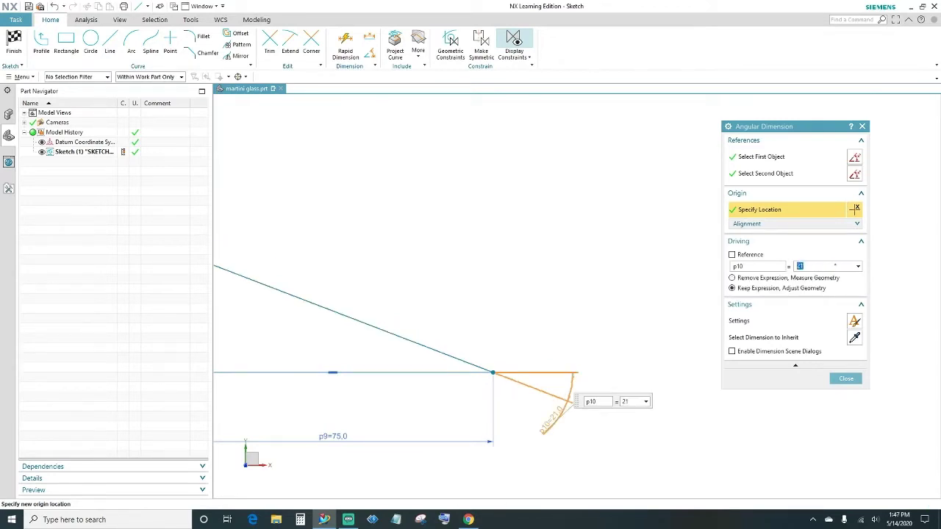
pyautogui.scroll(-2, 403, 384)
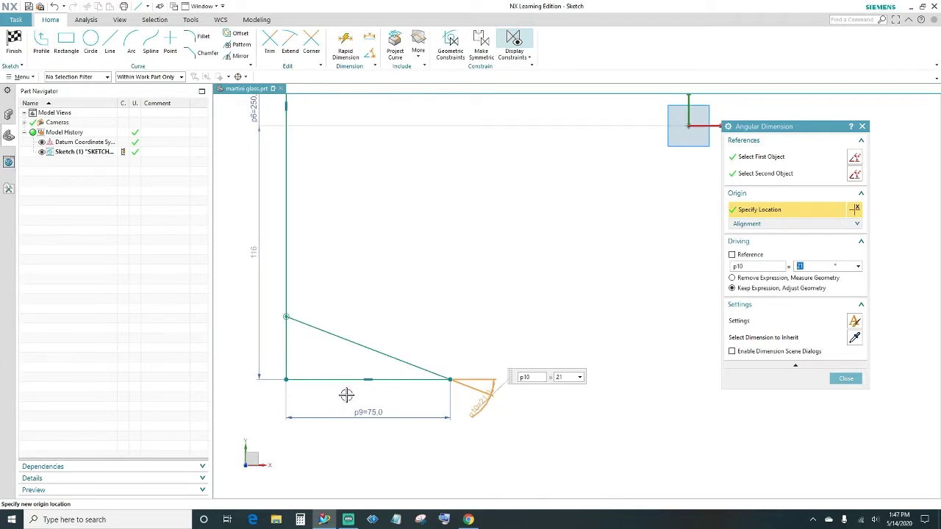
pyautogui.scroll(-1, 361, 421)
pyautogui.scroll(1, 358, 290)
pyautogui.keyDown('shift'); pyautogui.moveTo(373, 299); pyautogui.dragTo(390, 340, button='middle'); pyautogui.keyUp('shift')
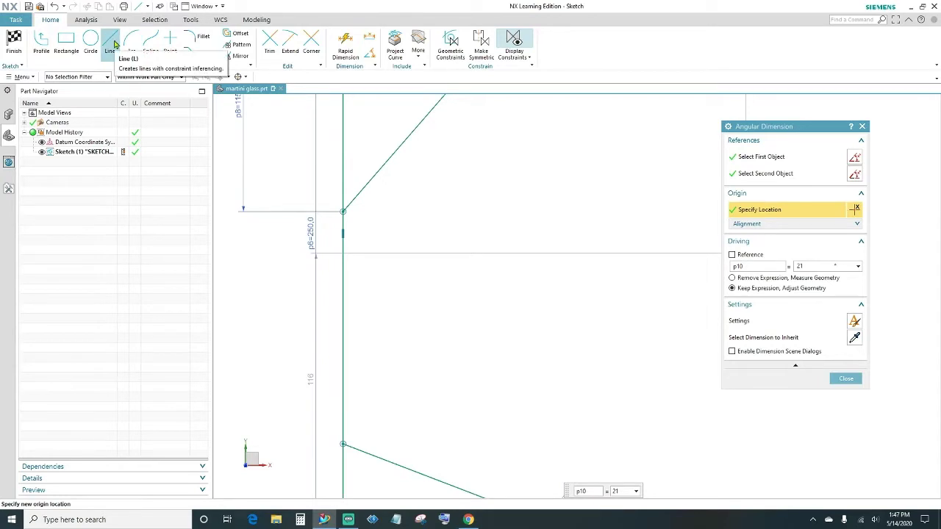
pyautogui.click(846, 378)
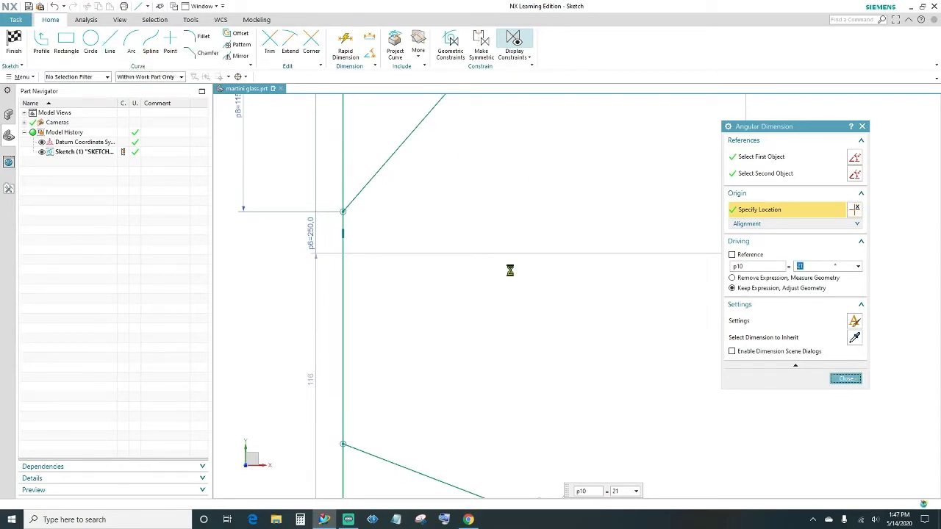
# Draw an 88-long vertical line beside the stem, below the upper diagonal
pyautogui.click(111, 44)
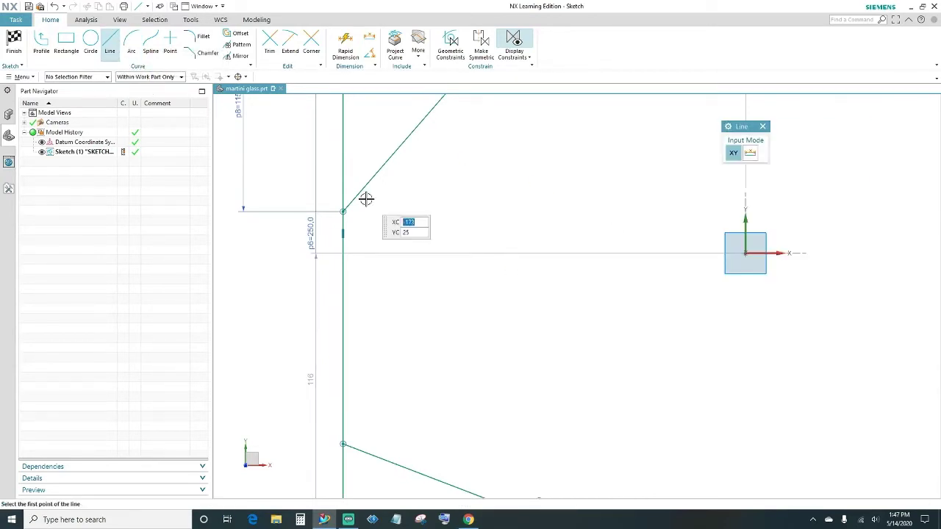
pyautogui.click(360, 202)
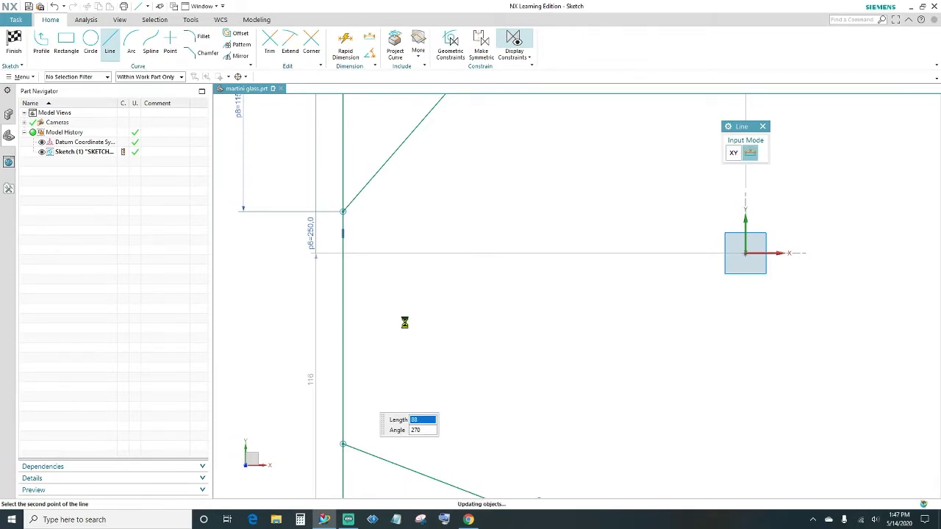
pyautogui.press('Escape')
# Dimension the gap between the stem line and the new vertical line to 6
pyautogui.press('d')
pyautogui.click(342, 273)
pyautogui.click(360, 272)
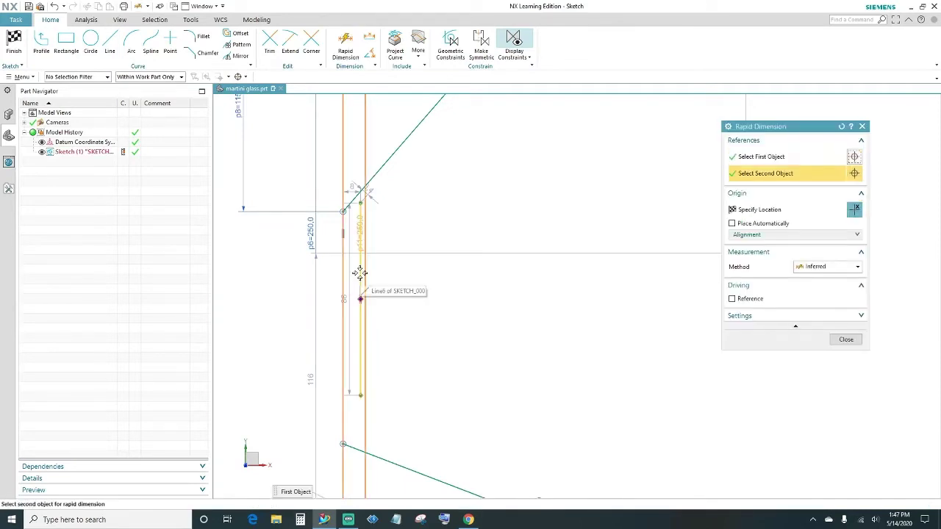
pyautogui.click(438, 280)
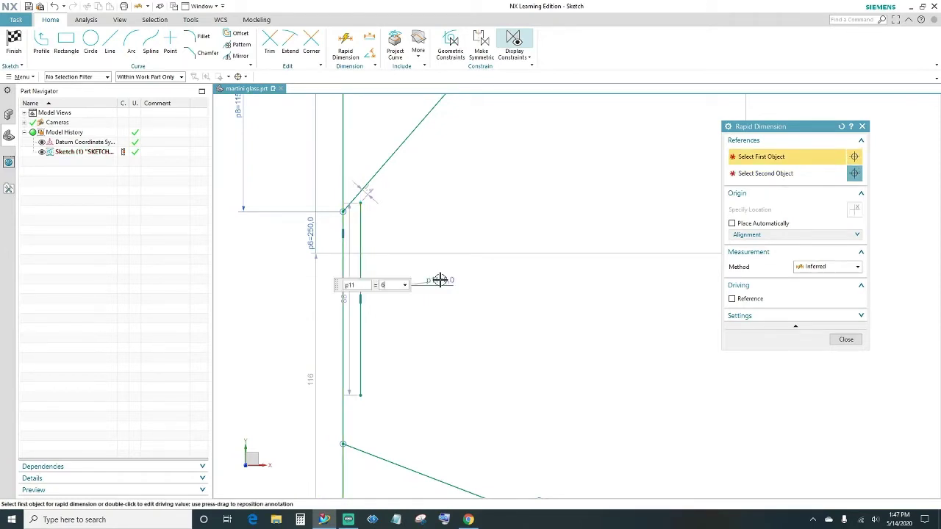
pyautogui.press('Return')
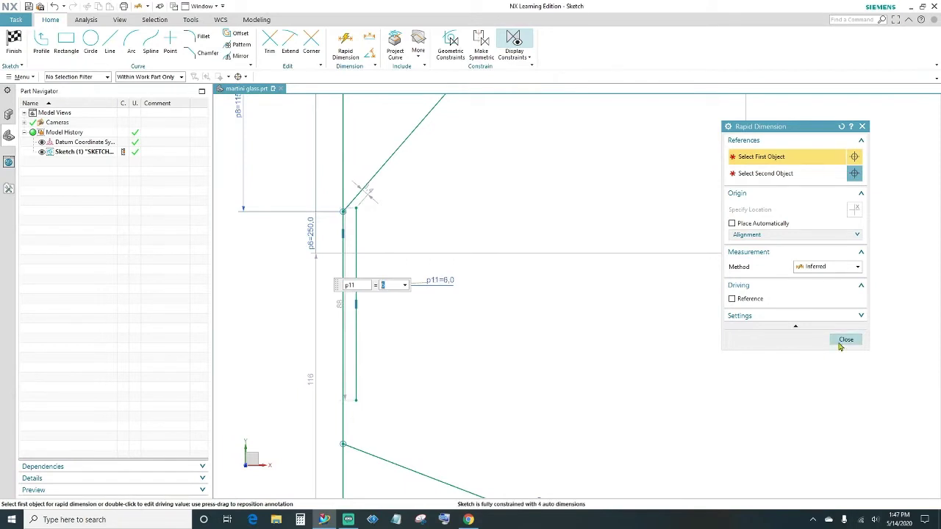
pyautogui.click(846, 340)
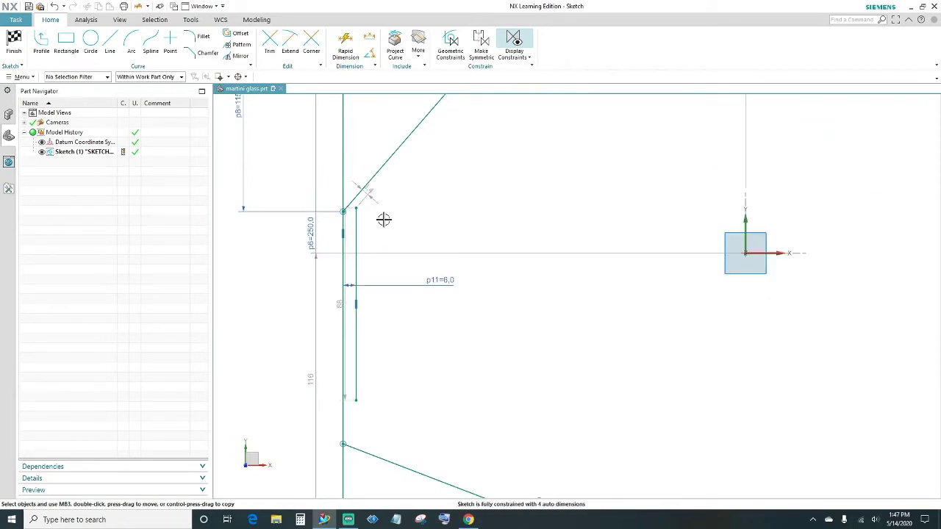
# Constrain the inner line's top end onto the upper diagonal and its bottom end onto the foot line
pyautogui.click(363, 230)
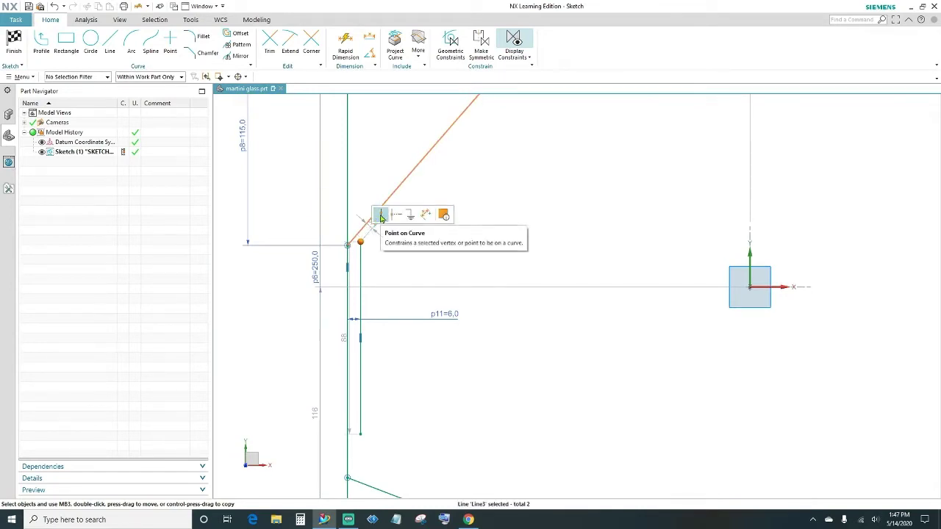
pyautogui.click(382, 215)
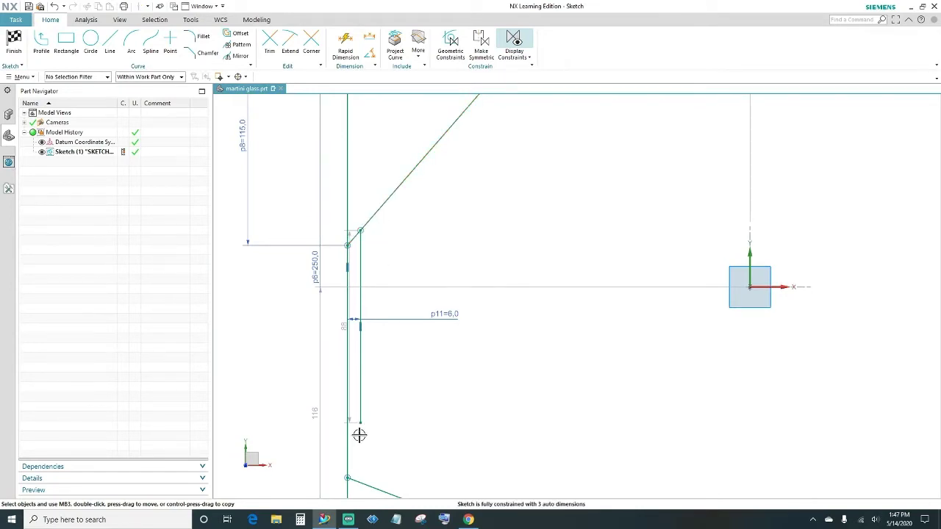
pyautogui.moveTo(371, 441)
pyautogui.keyDown('shift'); pyautogui.mouseDown(button='middle')
pyautogui.moveTo(384, 343)
pyautogui.moveTo(371, 319)
pyautogui.mouseUp(button='middle'); pyautogui.keyUp('shift')
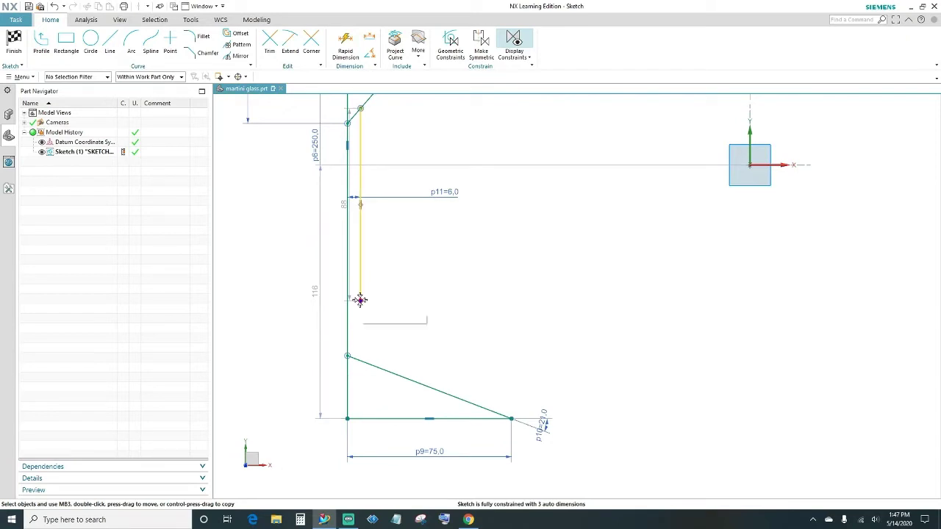
pyautogui.click(359, 302)
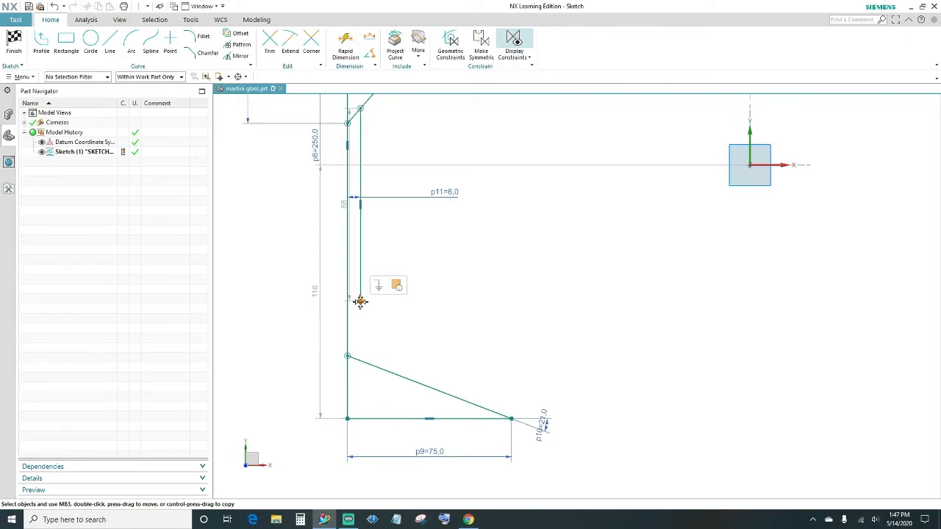
pyautogui.click(361, 361)
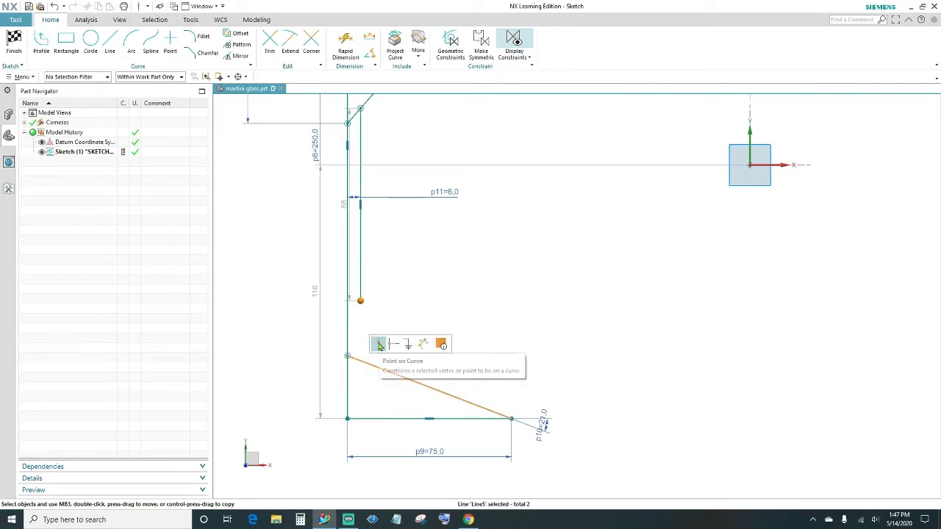
pyautogui.click(377, 346)
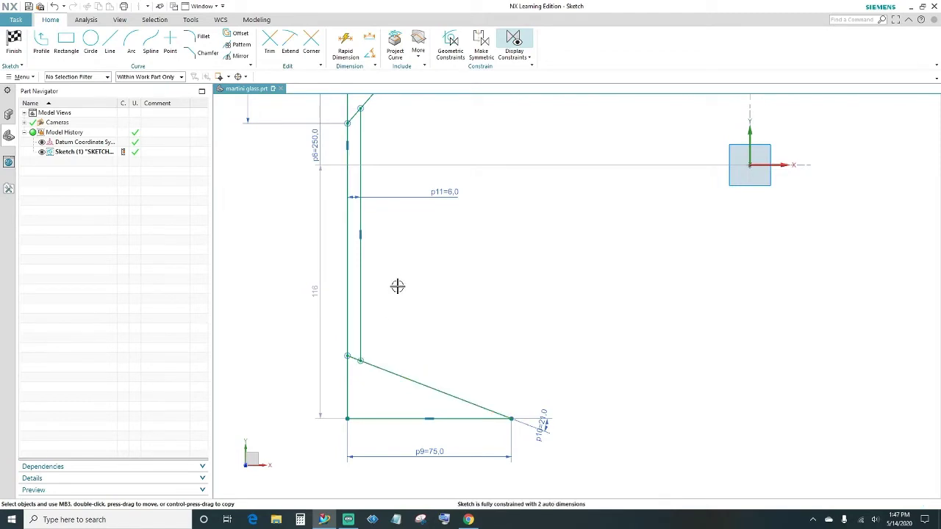
# Quick Trim the foot line and upper diagonal stubs lying between the stem and inner line
pyautogui.click(269, 42)
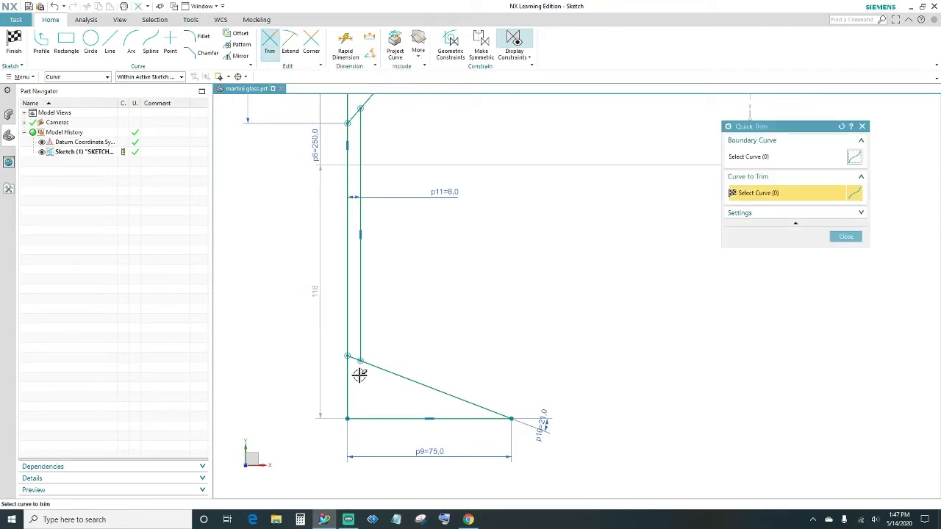
pyautogui.scroll(5, 353, 360)
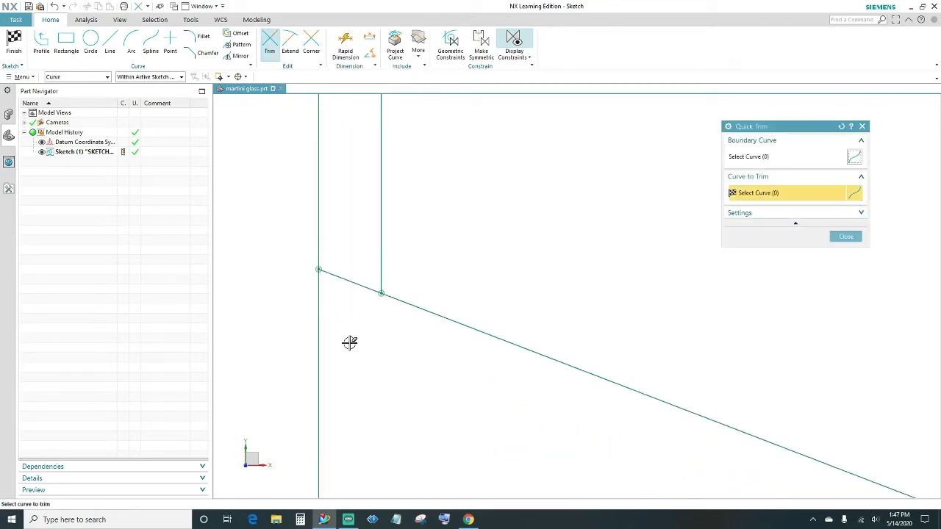
pyautogui.click(350, 281)
pyautogui.scroll(-3, 430, 175)
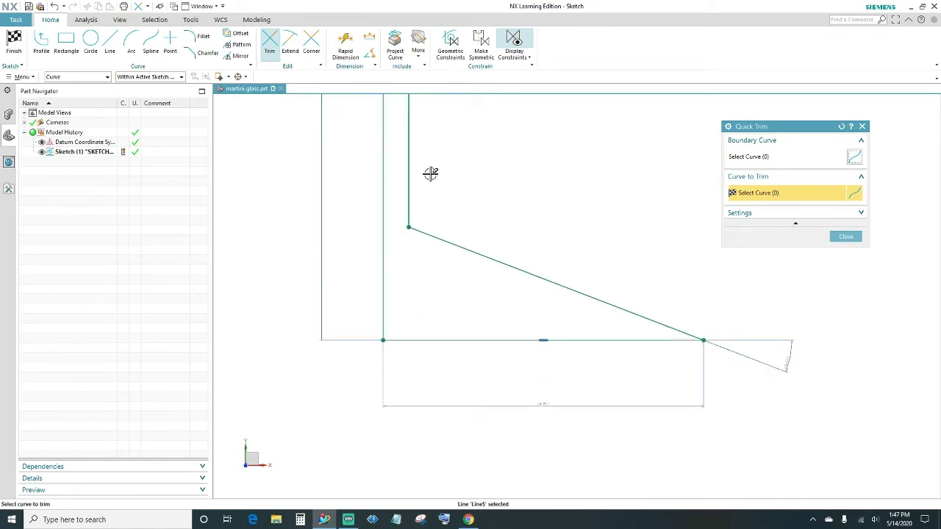
pyautogui.moveTo(430, 173)
pyautogui.keyDown('shift'); pyautogui.mouseDown(button='middle')
pyautogui.moveTo(422, 154)
pyautogui.moveTo(442, 195)
pyautogui.moveTo(405, 206)
pyautogui.mouseUp(button='middle'); pyautogui.keyUp('shift')
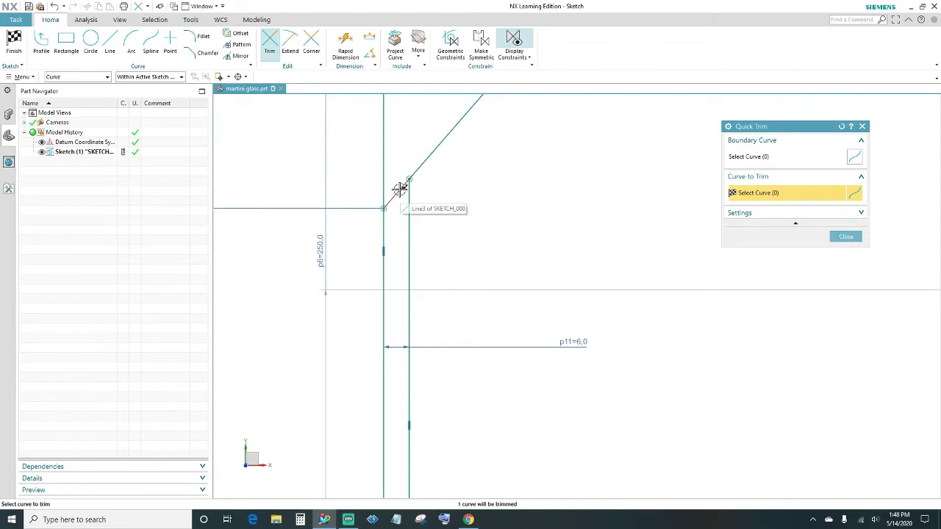
pyautogui.click(399, 189)
pyautogui.click(844, 237)
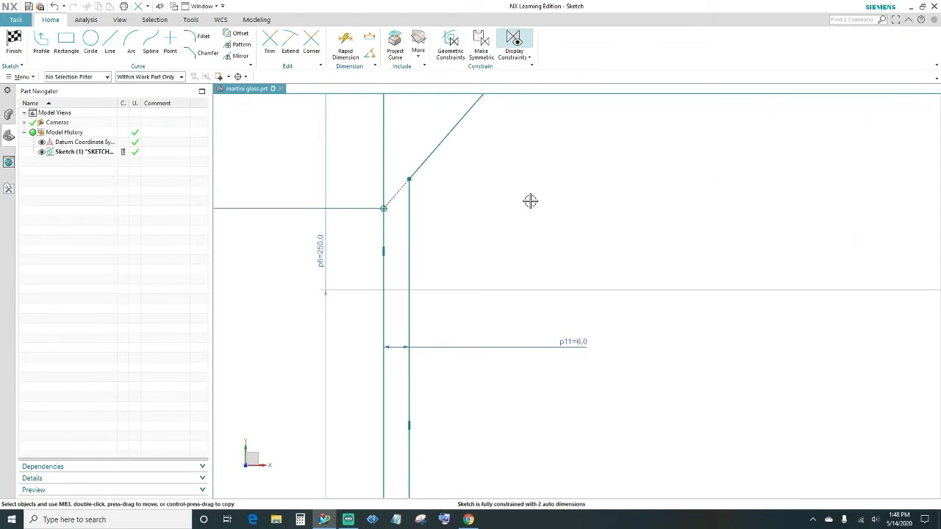
pyautogui.scroll(-1, 451, 222)
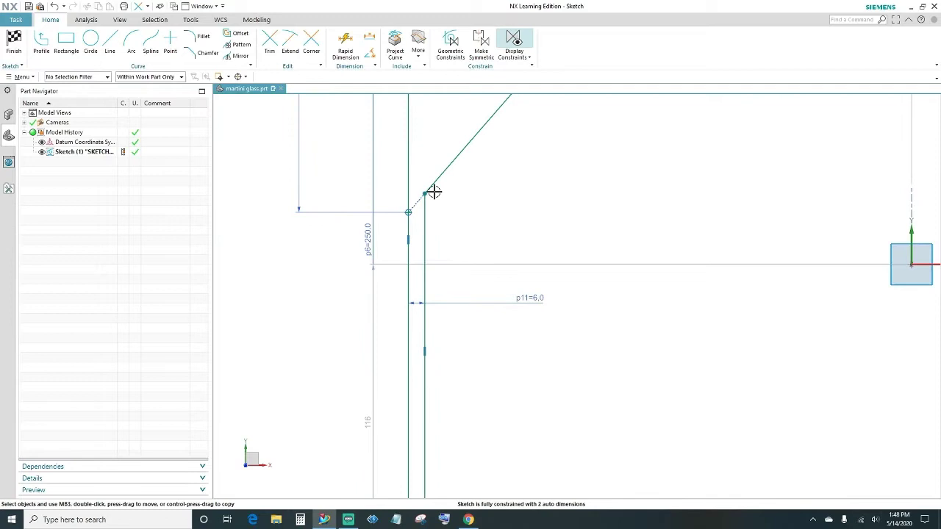
# Round the corner between the upper diagonal and the inner vertical line with a 10 mm fillet
pyautogui.click(201, 39)
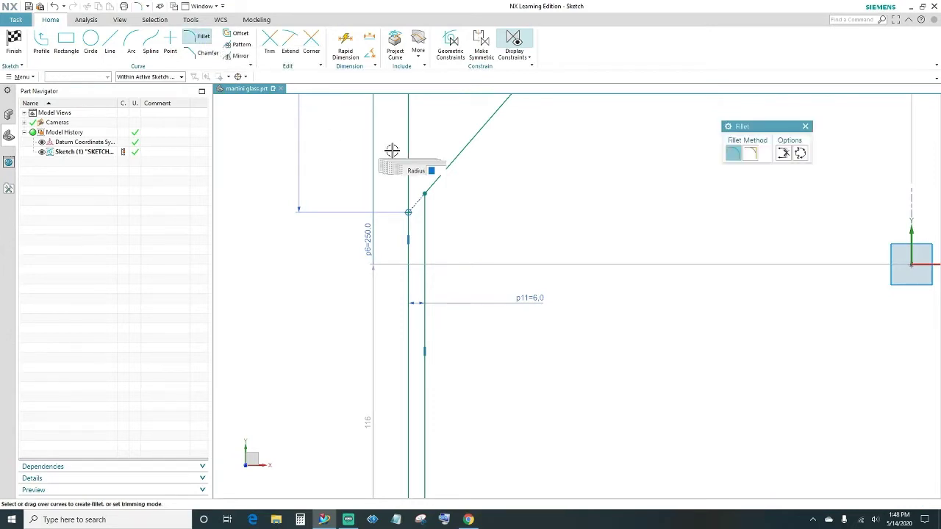
pyautogui.click(441, 177)
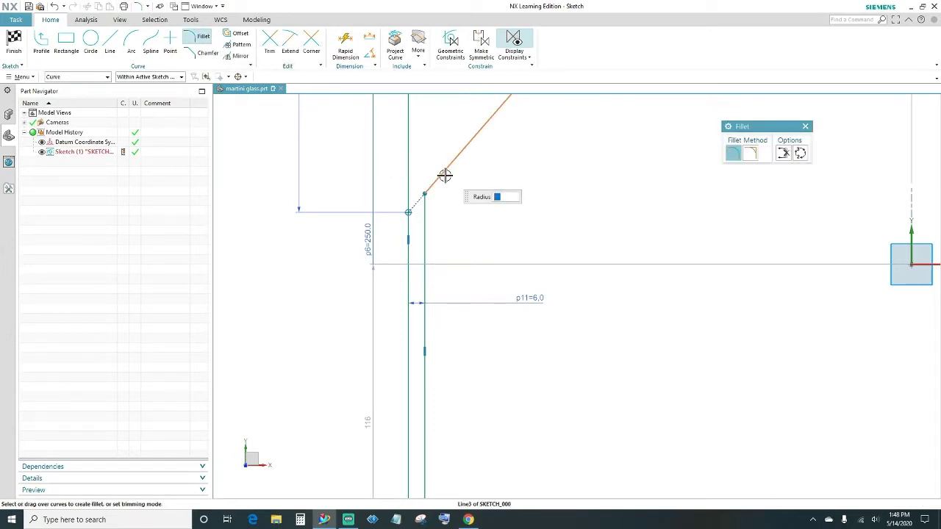
pyautogui.click(427, 228)
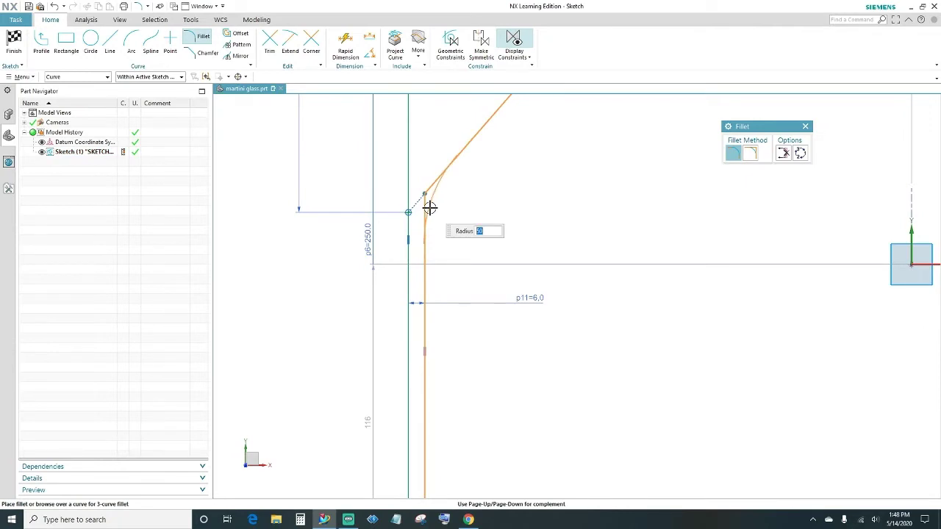
pyautogui.write('10')
pyautogui.click(428, 207)
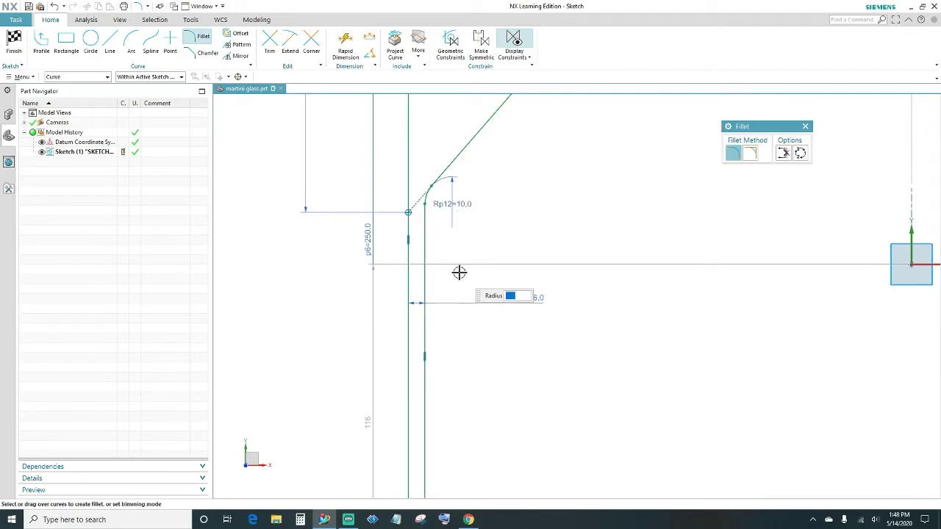
# Add a 10 mm fillet where the stem line meets the slanted base line
pyautogui.keyDown('shift'); pyautogui.moveTo(492, 399); pyautogui.dragTo(465, 281, button='middle'); pyautogui.keyUp('shift')
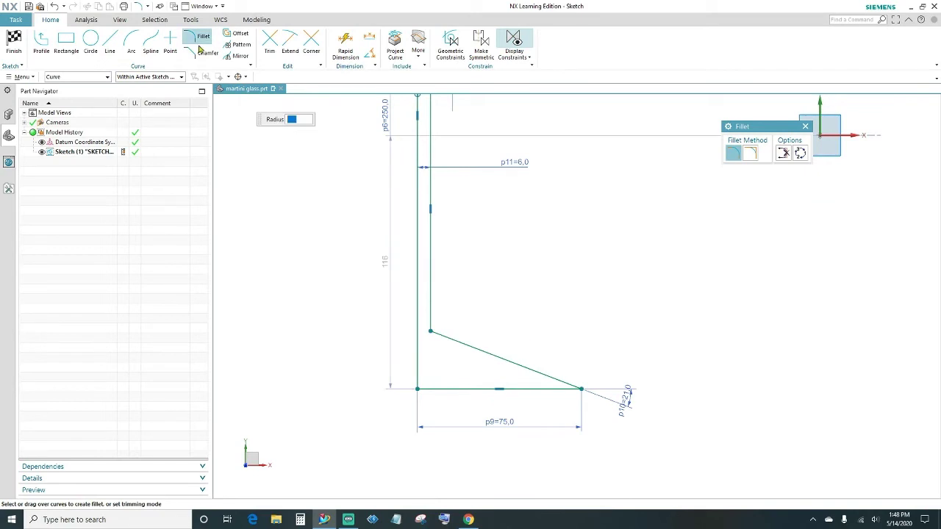
pyautogui.click(431, 311)
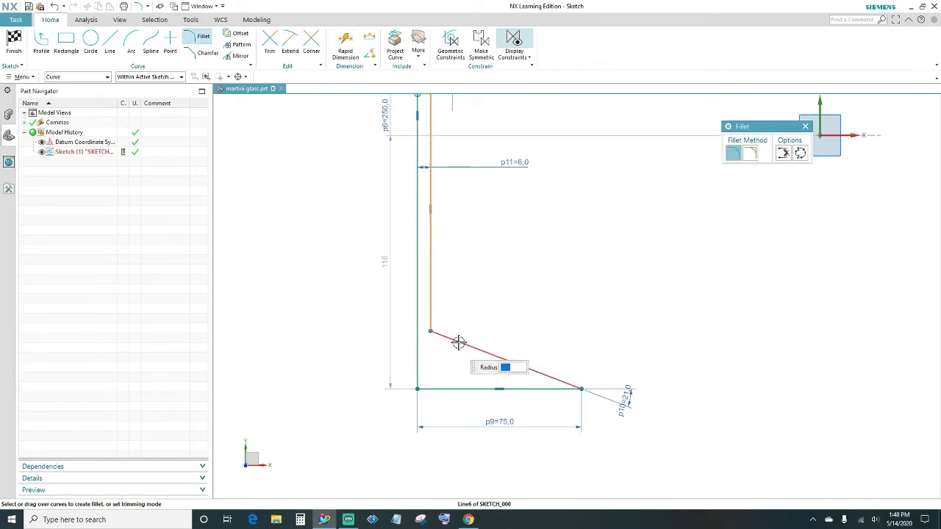
pyautogui.click(457, 342)
pyautogui.write('10')
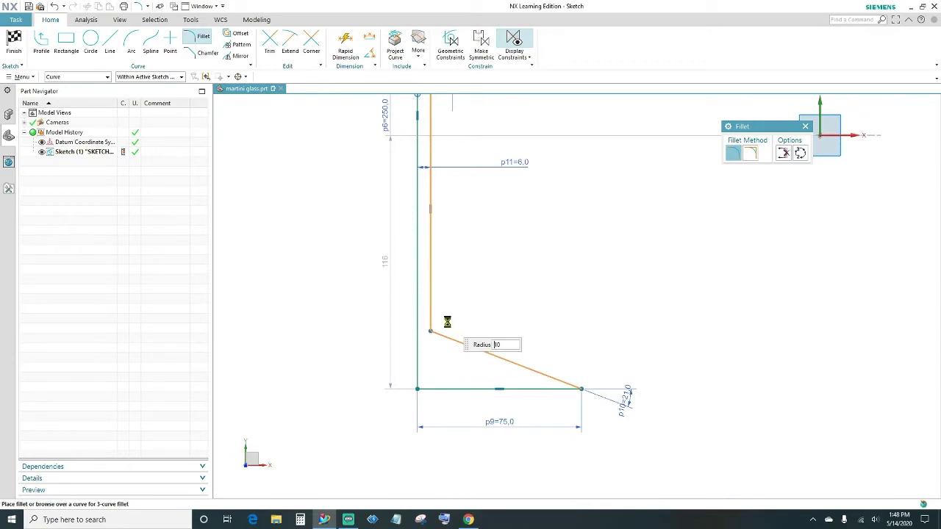
pyautogui.press('Return')
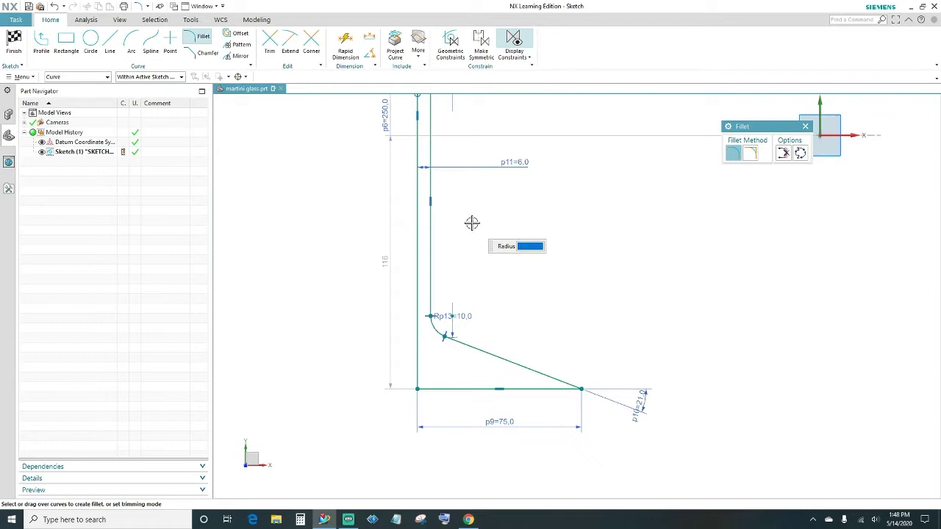
pyautogui.scroll(3, 454, 258)
pyautogui.scroll(3, 453, 259)
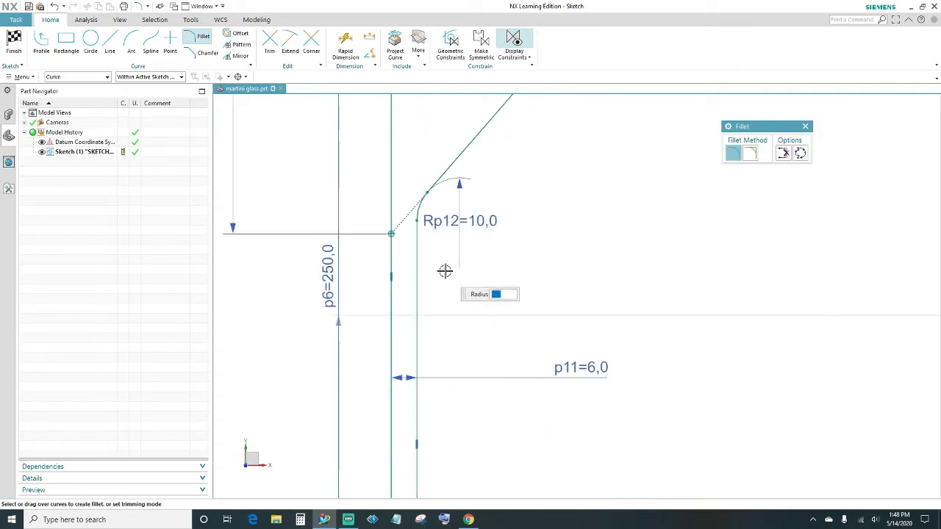
pyautogui.scroll(-3, 446, 269)
pyautogui.scroll(1, 435, 269)
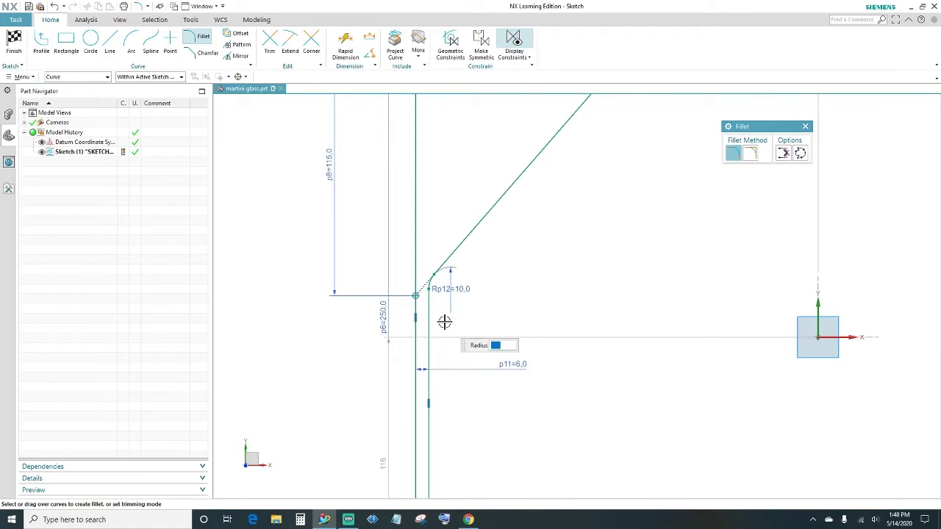
# Draw a 180° horizontal line from the fillet's end point to the left vertical line
pyautogui.click(110, 50)
pyautogui.scroll(4, 444, 324)
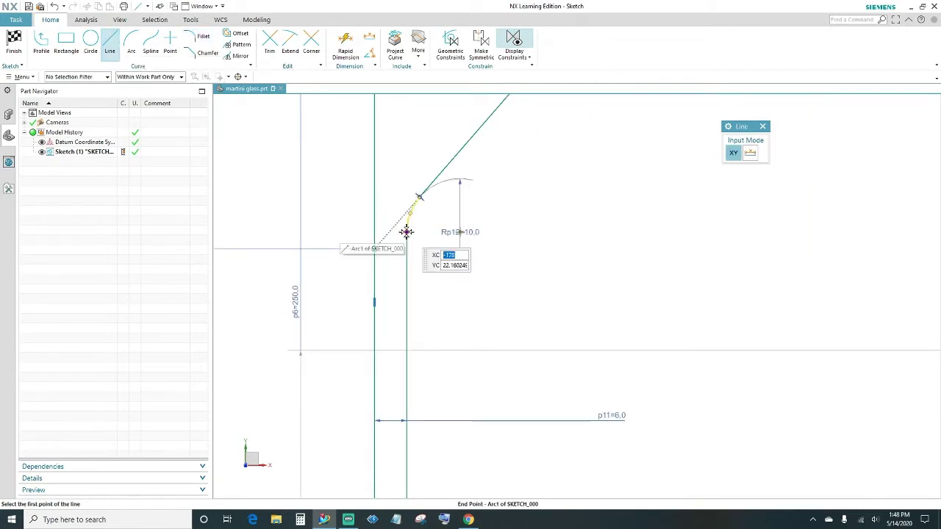
pyautogui.click(406, 232)
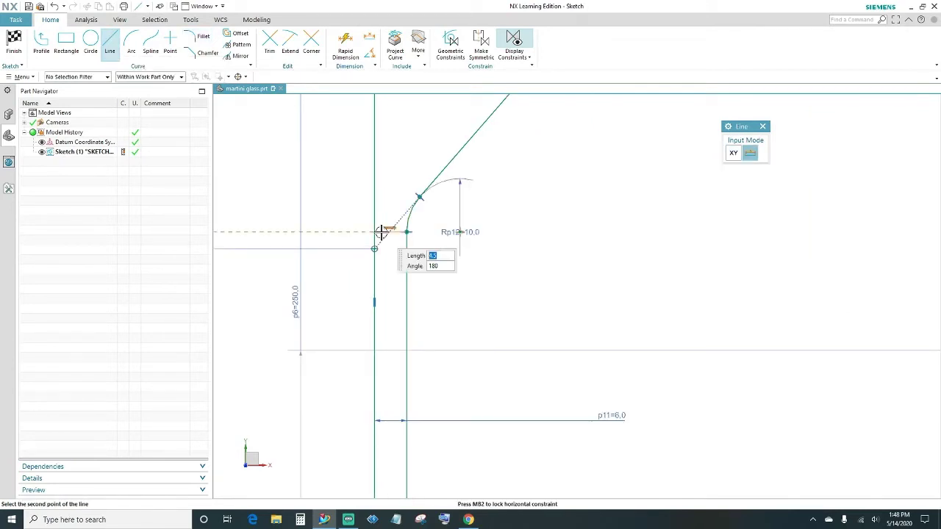
pyautogui.press('Tab')
pyautogui.write('180')
pyautogui.press('Tab')
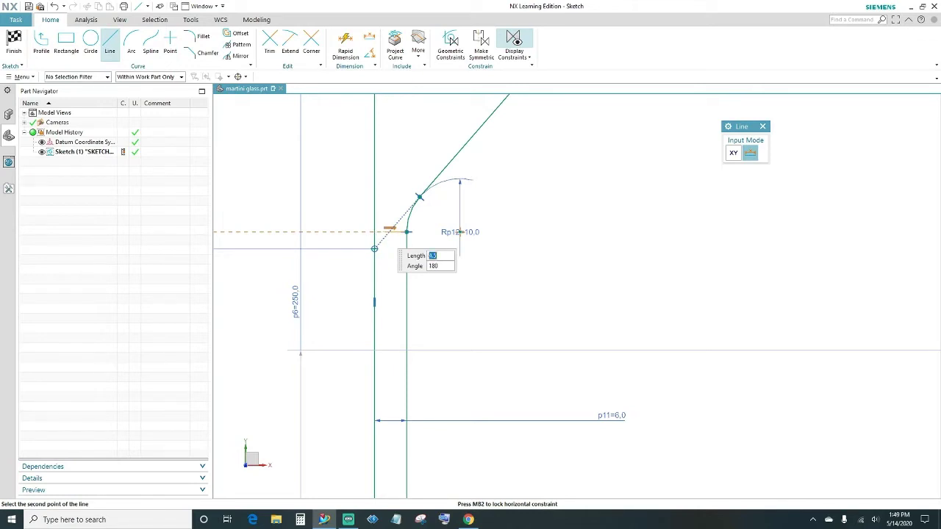
pyautogui.click(374, 233)
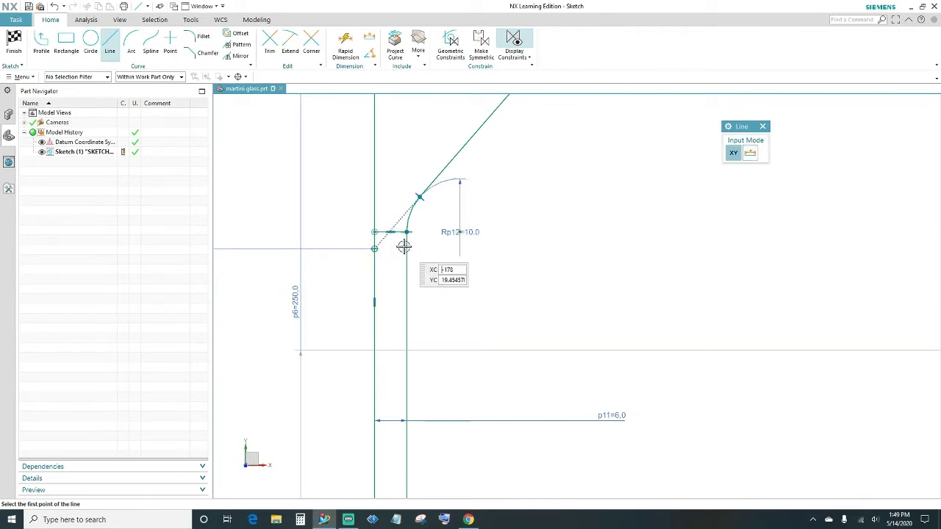
# Draw a second horizontal line from lower on the stem line to the left vertical line
pyautogui.scroll(3, 396, 250)
pyautogui.scroll(1, 397, 250)
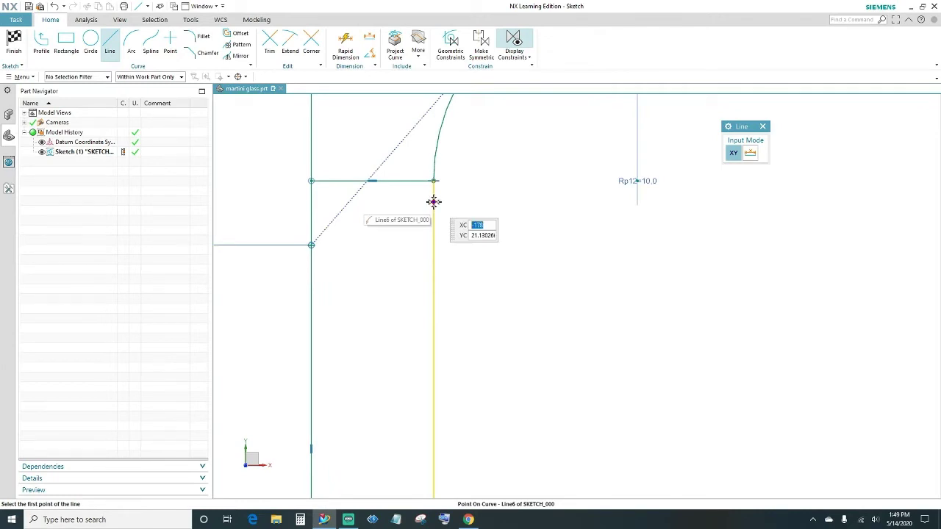
pyautogui.click(433, 201)
pyautogui.press('Tab')
pyautogui.press('Tab')
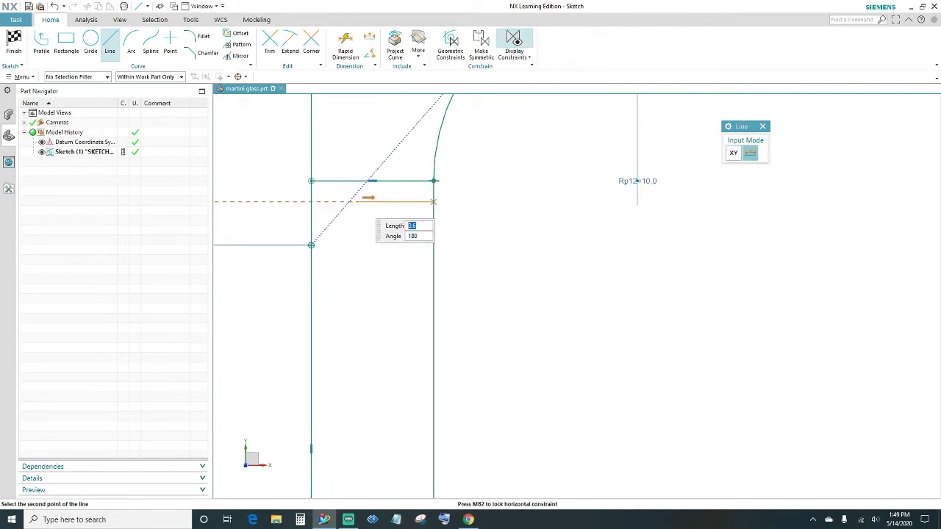
pyautogui.click(324, 204)
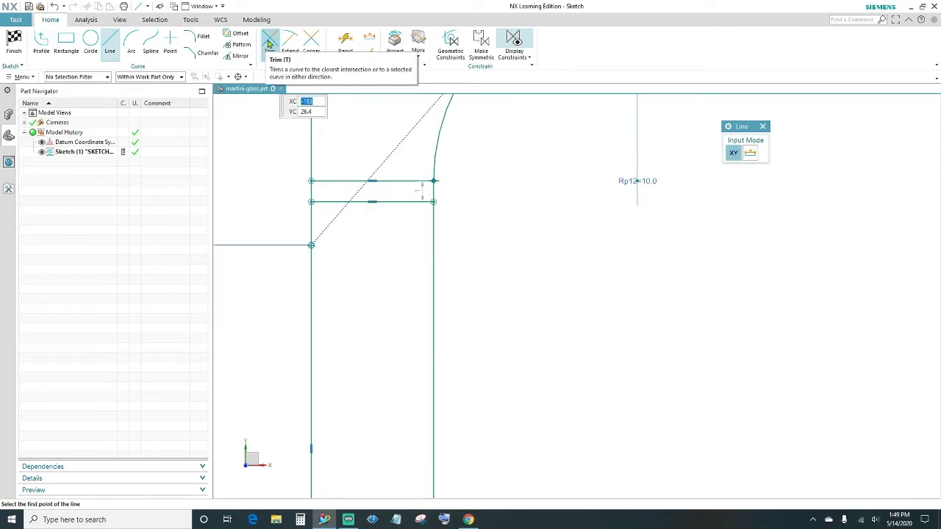
# Quick-trim the stem and left vertical line segments lying between the two horizontal lines
pyautogui.click(269, 42)
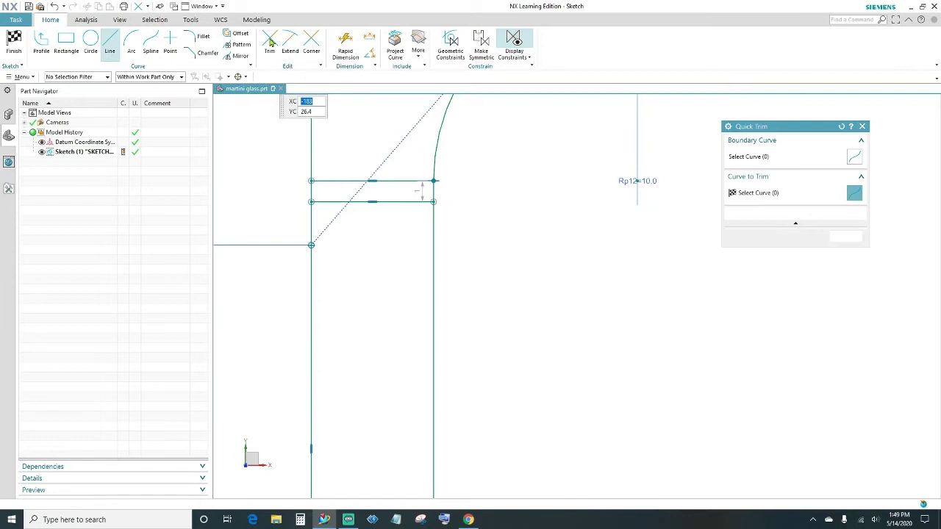
pyautogui.scroll(4, 431, 199)
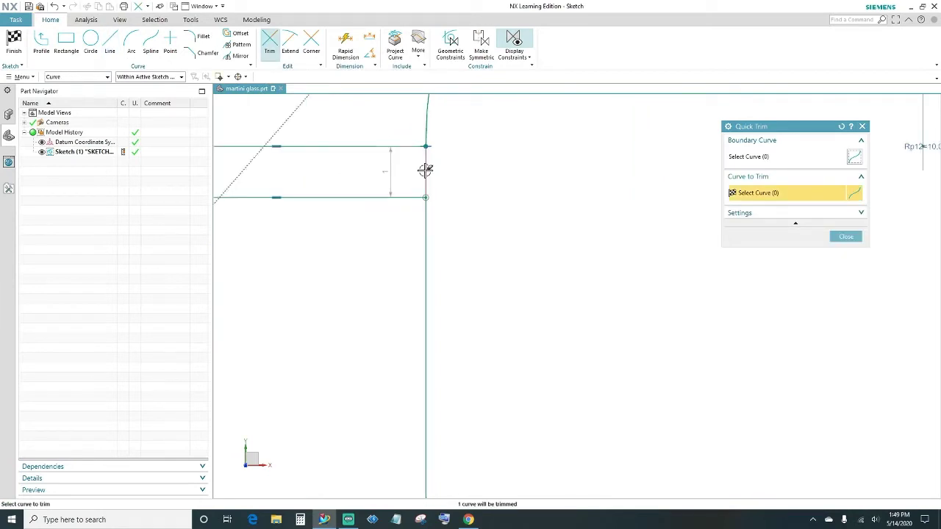
pyautogui.click(426, 171)
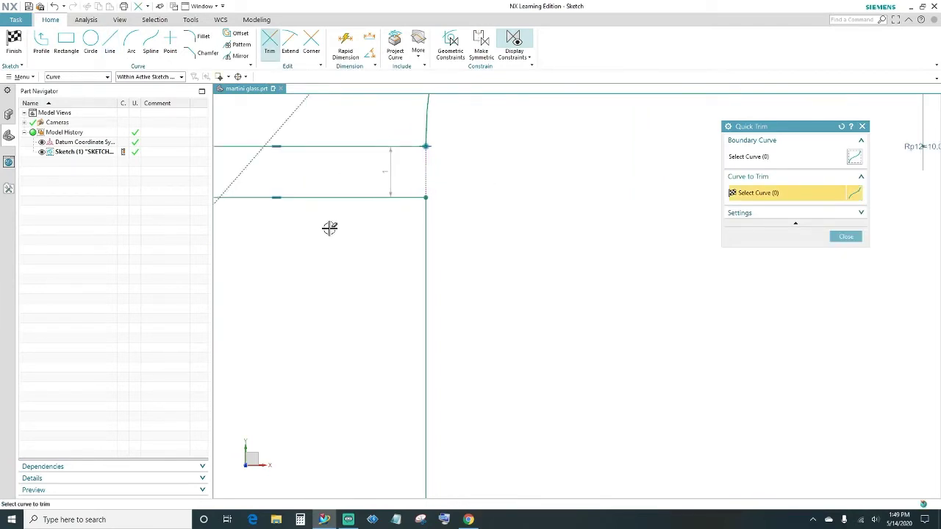
pyautogui.keyDown('shift'); pyautogui.moveTo(304, 243); pyautogui.dragTo(293, 168, button='middle'); pyautogui.keyUp('shift')
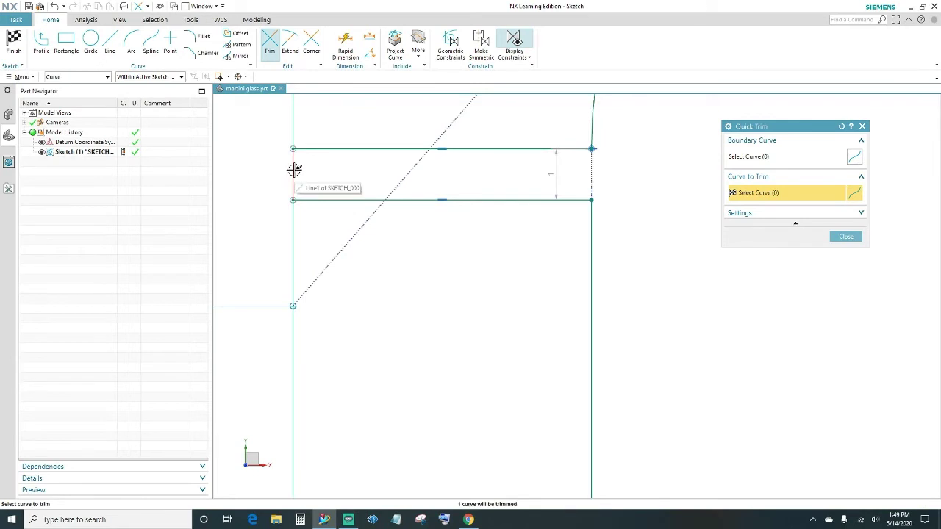
pyautogui.click(293, 169)
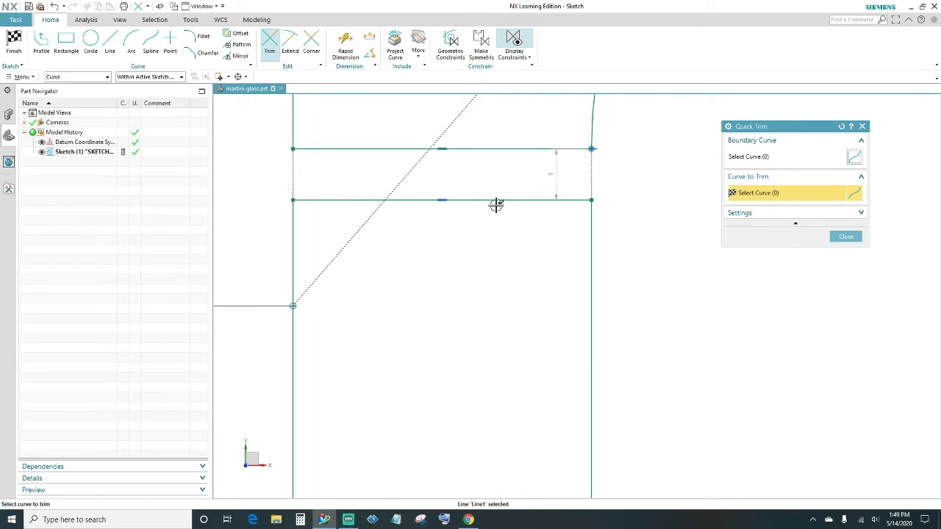
pyautogui.press('Escape')
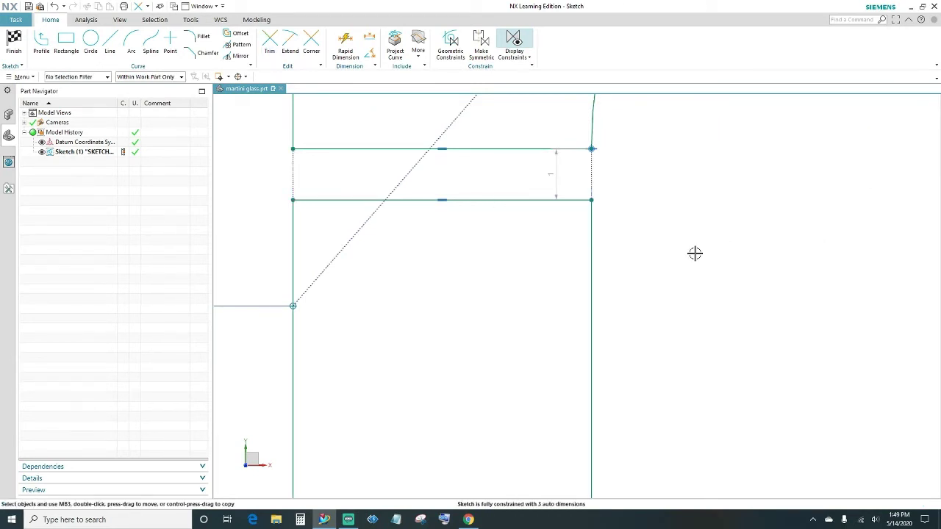
pyautogui.scroll(-5, 694, 253)
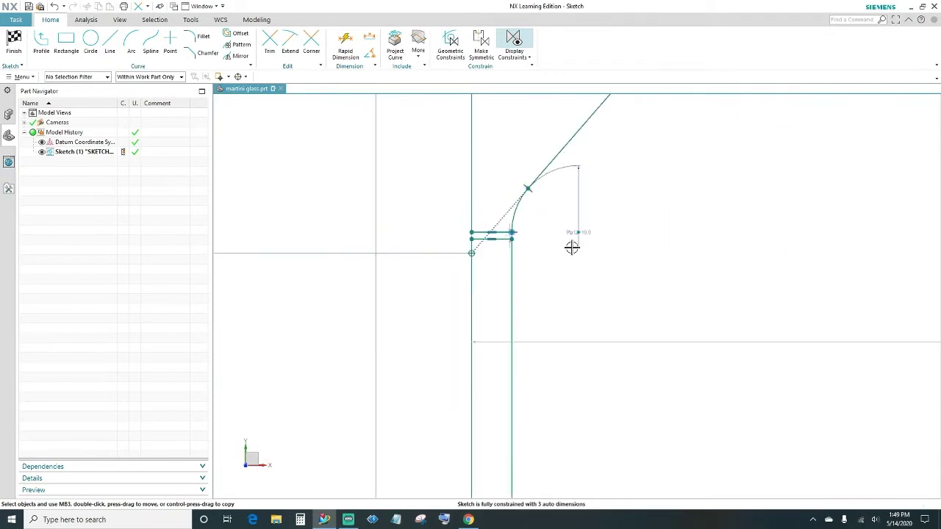
# Finish the sketch and view the martini-glass profile straight from the top
pyautogui.scroll(-4, 653, 298)
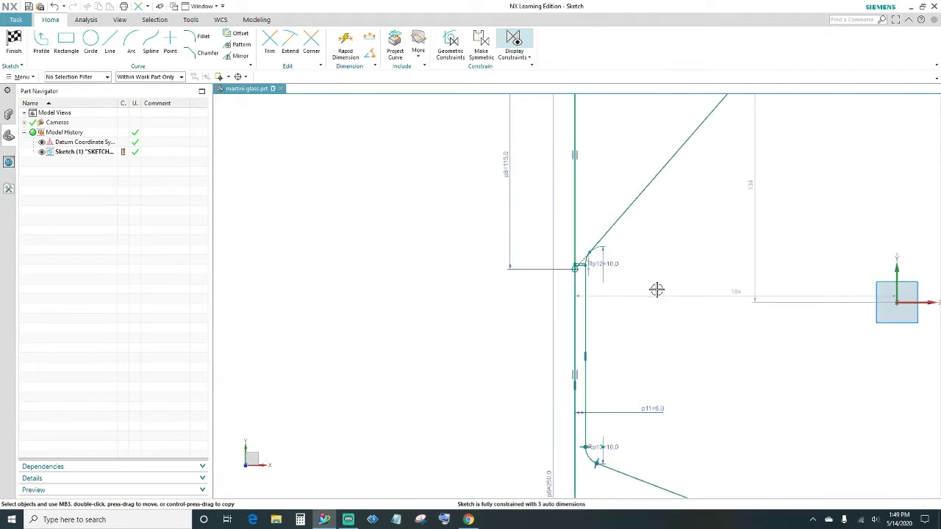
pyautogui.scroll(-3, 656, 290)
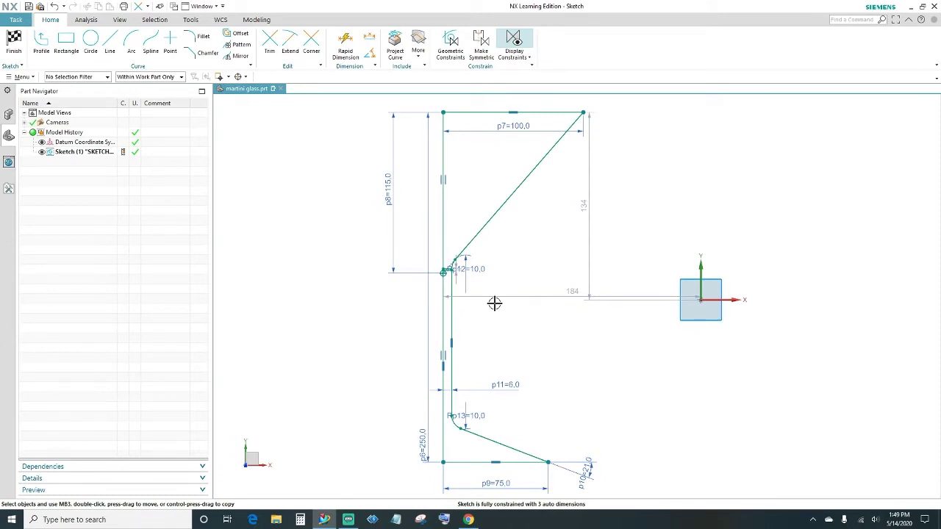
pyautogui.click(16, 43)
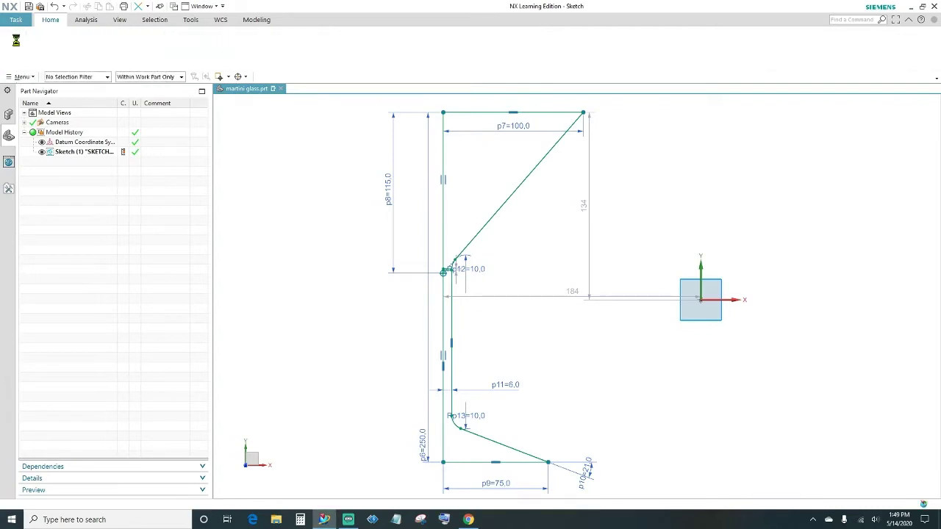
pyautogui.click(386, 270)
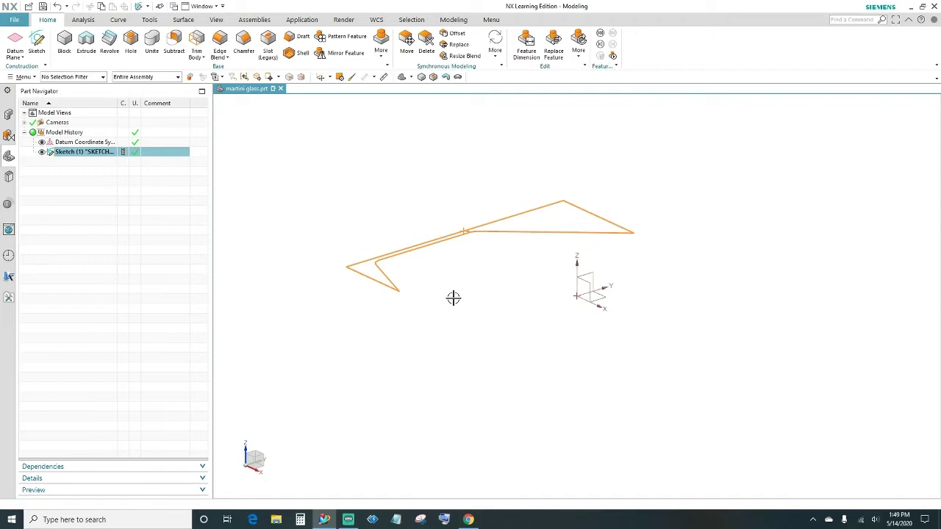
pyautogui.hotkey('ctrl', 'alt', 't')
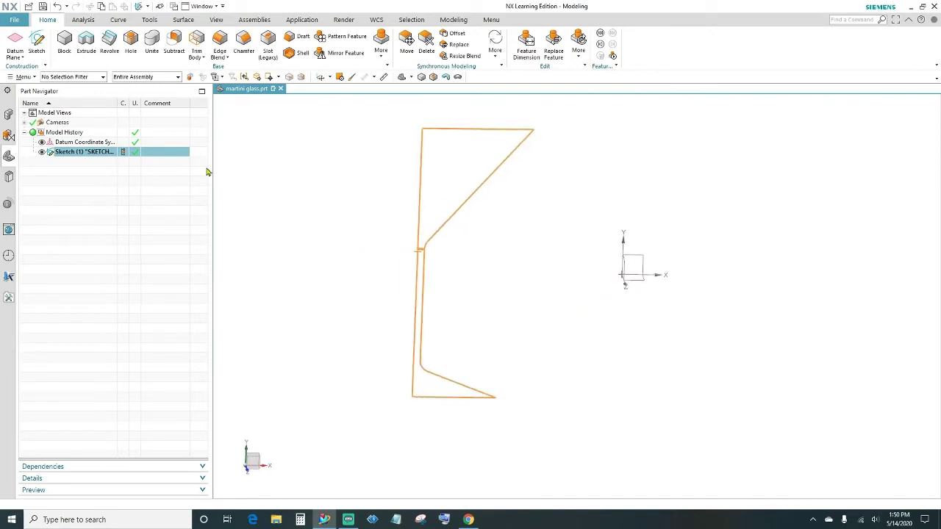
# Revolve the profile curves 0–360° about the vertical stem line to form the glass solid
pyautogui.click(110, 47)
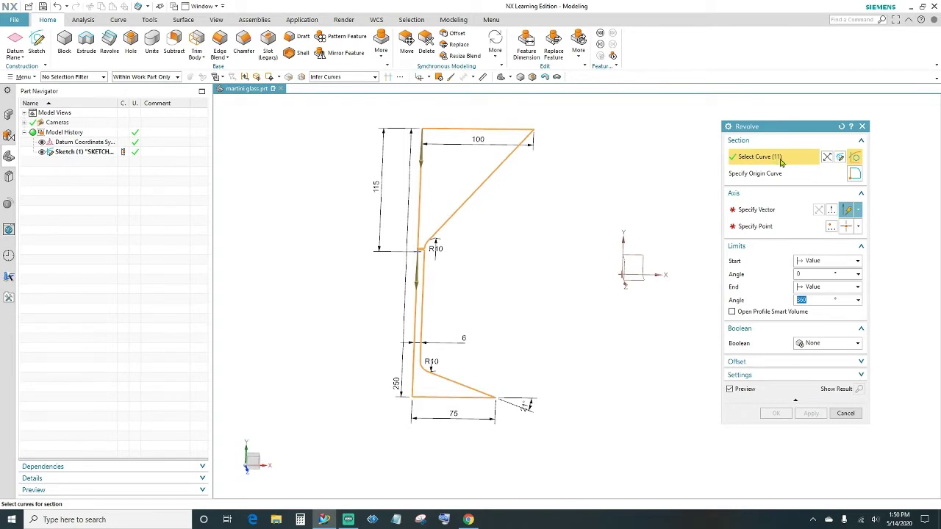
pyautogui.click(745, 212)
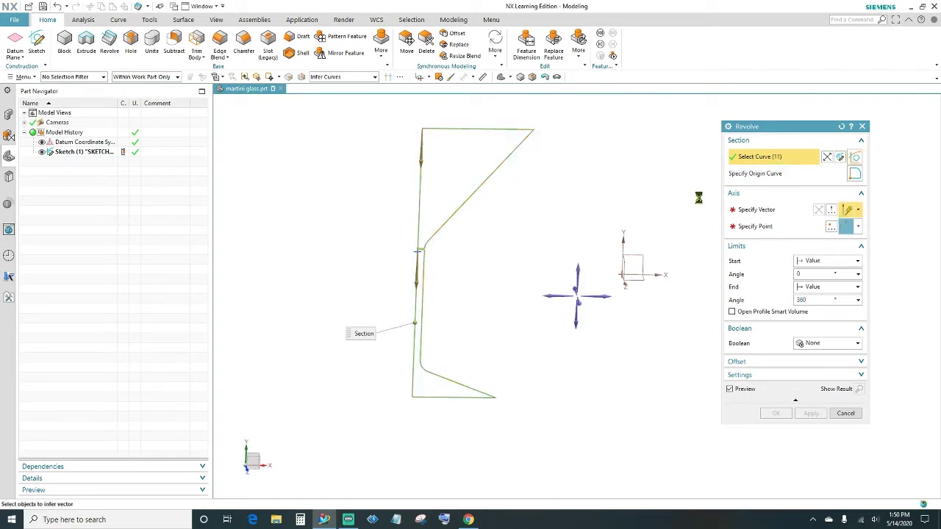
pyautogui.click(421, 206)
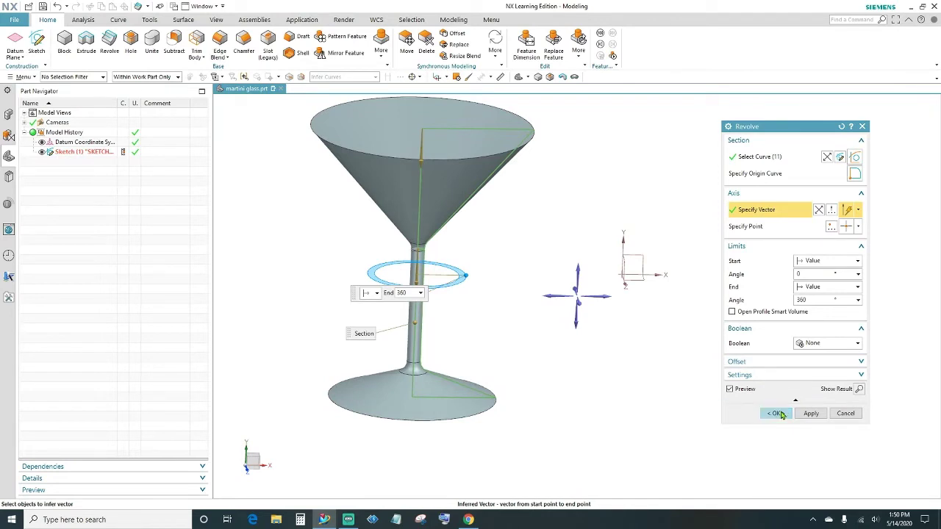
pyautogui.click(775, 413)
pyautogui.moveTo(513, 310)
pyautogui.mouseDown(button='middle')
pyautogui.moveTo(521, 292)
pyautogui.moveTo(521, 306)
pyautogui.moveTo(514, 302)
pyautogui.mouseUp(button='middle')
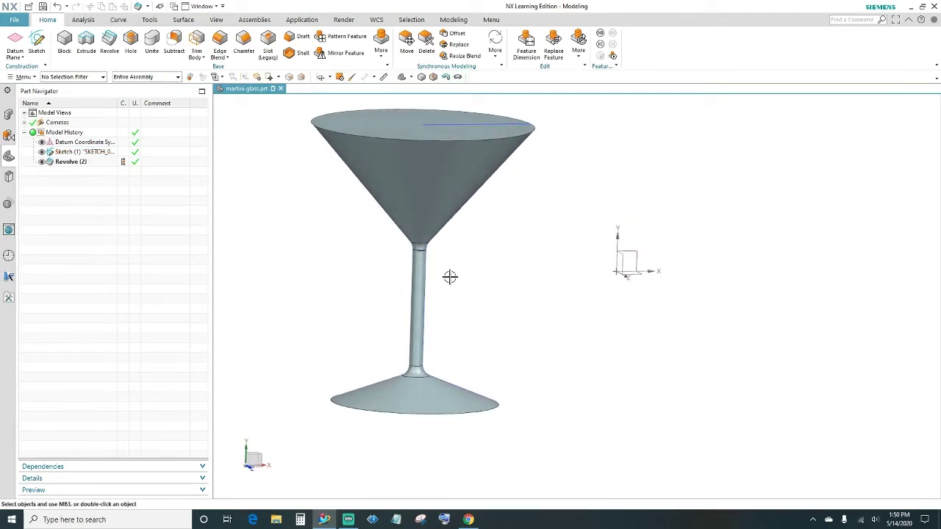
pyautogui.scroll(2, 453, 258)
pyautogui.scroll(4, 453, 258)
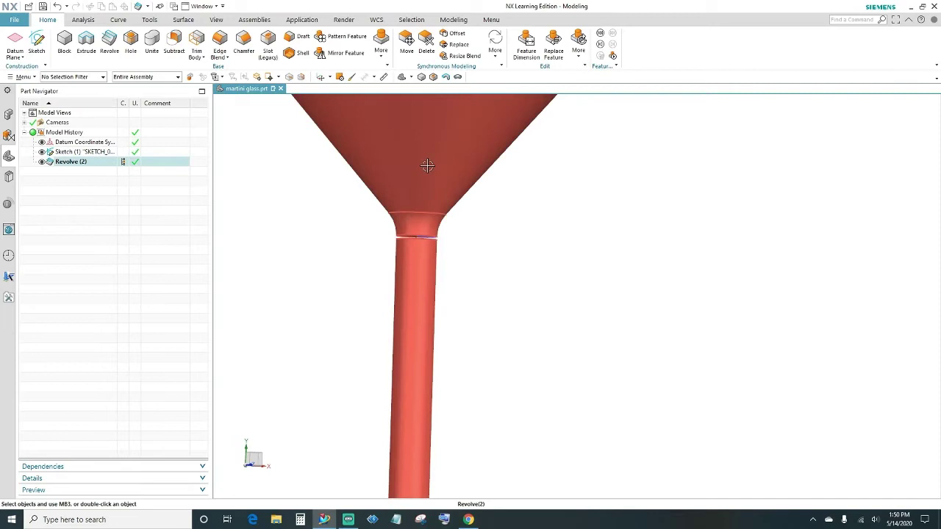
pyautogui.scroll(-2, 493, 248)
pyautogui.scroll(-2, 556, 242)
pyautogui.moveTo(625, 231); pyautogui.dragTo(493, 156, button='middle')
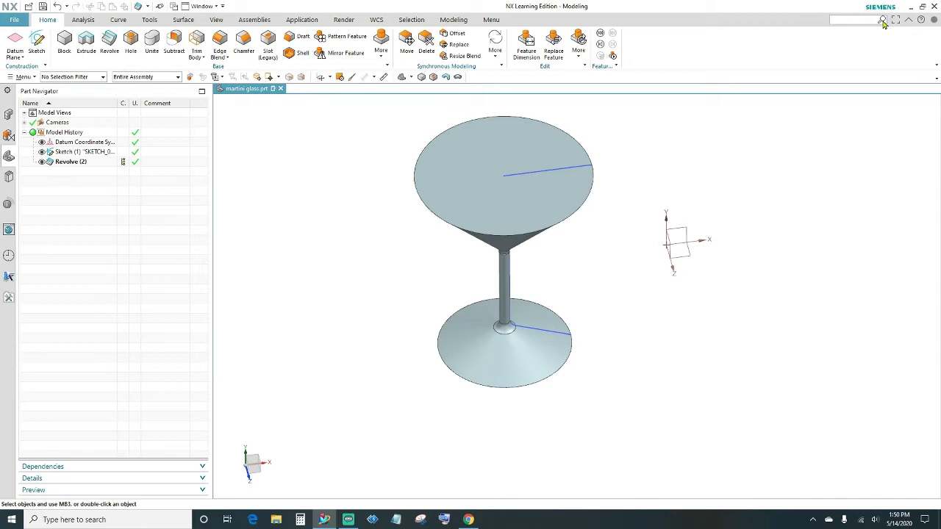
# Shell the glass bowl with 2 mm walls, leaving the rim face open
pyautogui.write('shell')
pyautogui.press('Return')
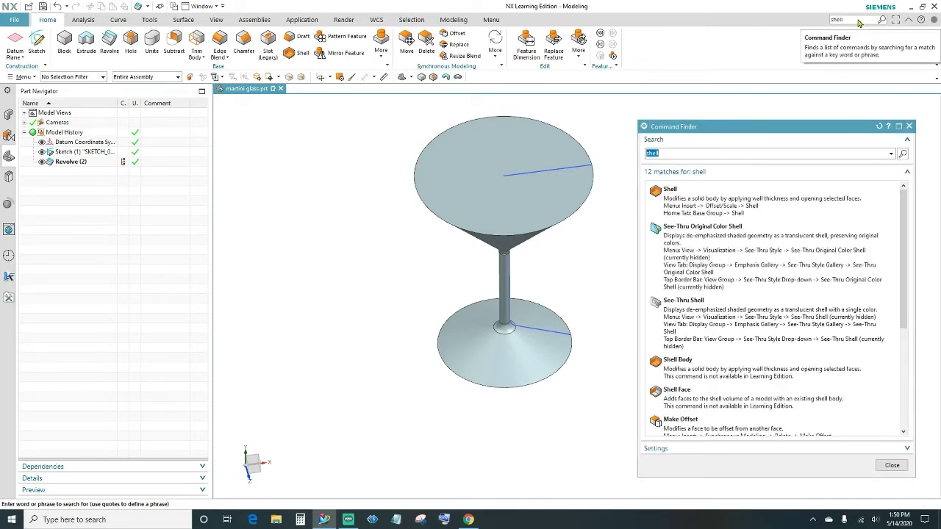
pyautogui.moveTo(709, 207)
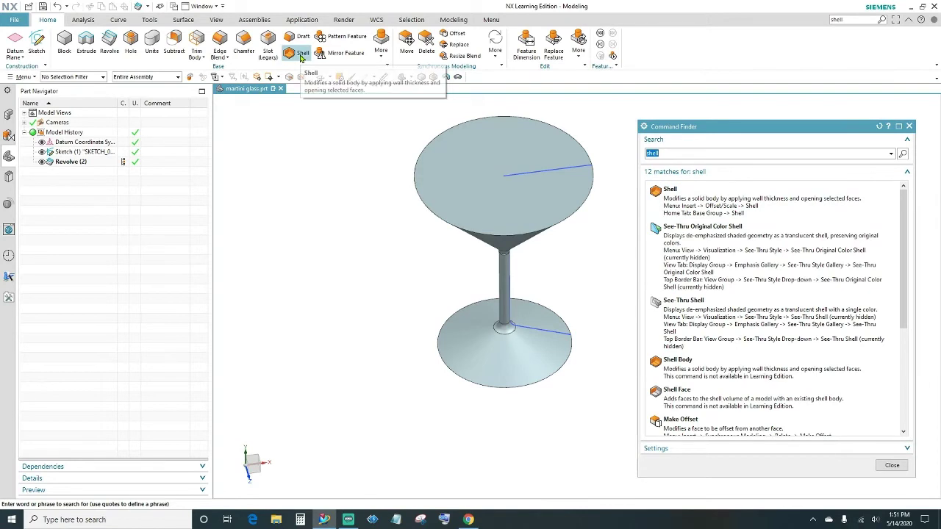
pyautogui.click(747, 205)
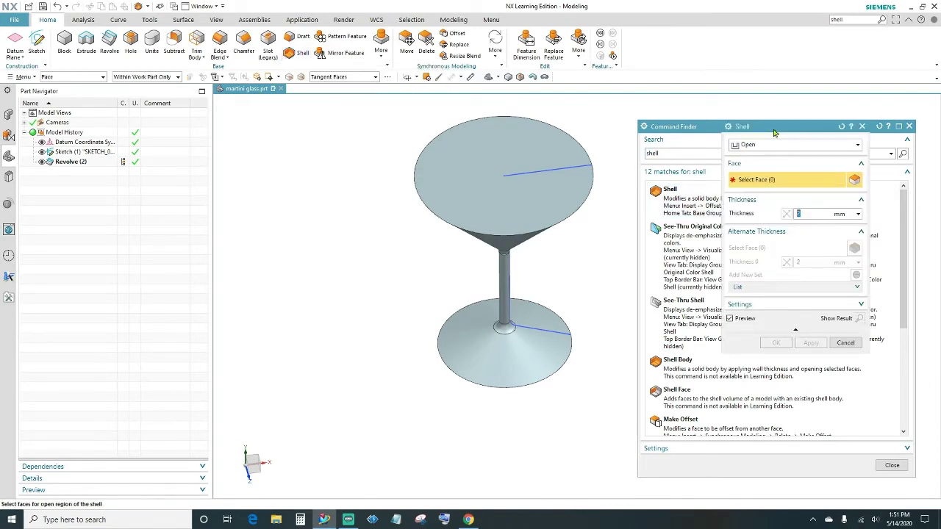
pyautogui.moveTo(773, 132); pyautogui.dragTo(611, 266)
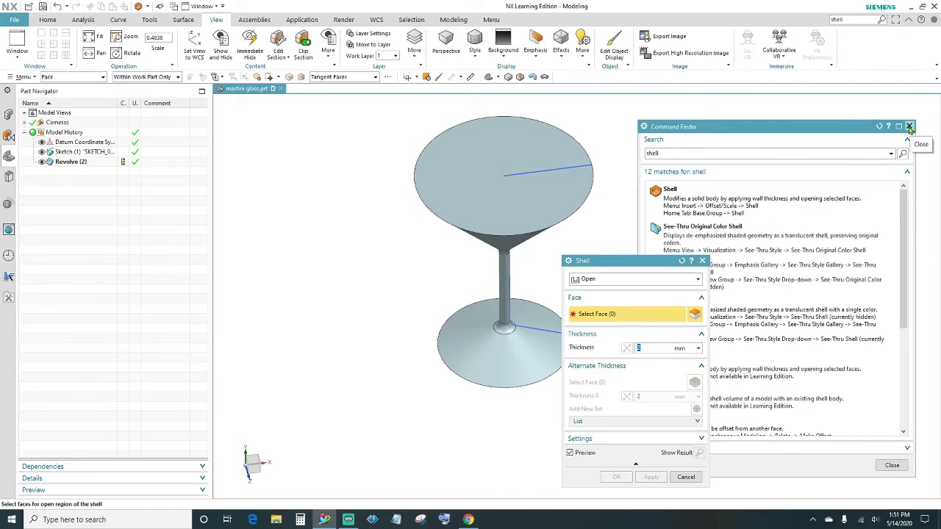
pyautogui.click(909, 128)
pyautogui.moveTo(637, 267); pyautogui.dragTo(754, 184)
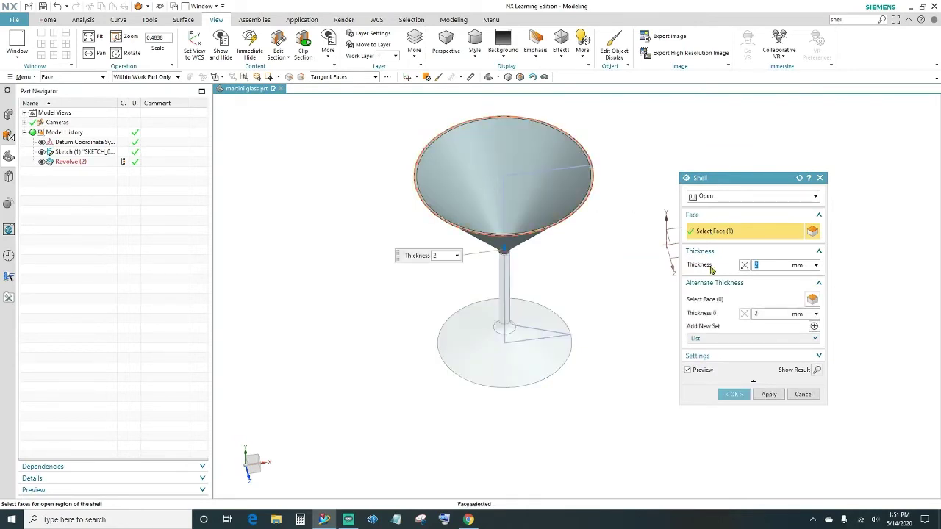
pyautogui.scroll(4, 586, 206)
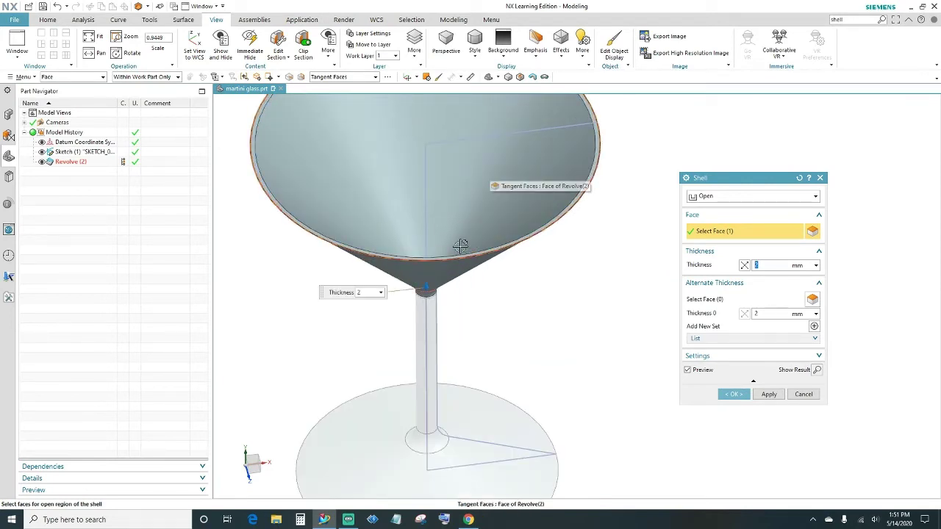
pyautogui.click(732, 394)
pyautogui.moveTo(590, 296); pyautogui.dragTo(580, 257, button='middle')
# Replace the ring face at the neck gap with the facing ring face
pyautogui.scroll(3, 468, 287)
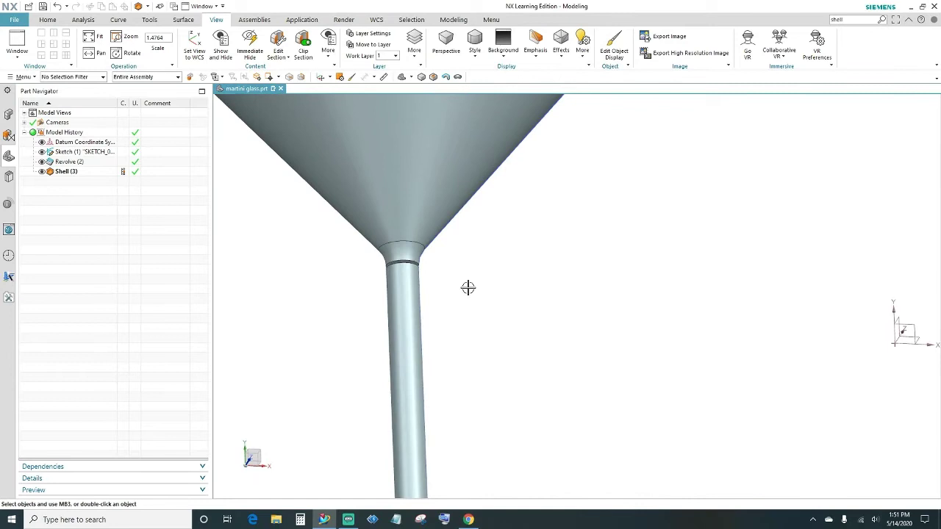
pyautogui.scroll(3, 468, 287)
pyautogui.scroll(4, 562, 315)
pyautogui.moveTo(563, 315)
pyautogui.mouseDown(button='middle')
pyautogui.moveTo(567, 330)
pyautogui.moveTo(552, 322)
pyautogui.mouseUp(button='middle')
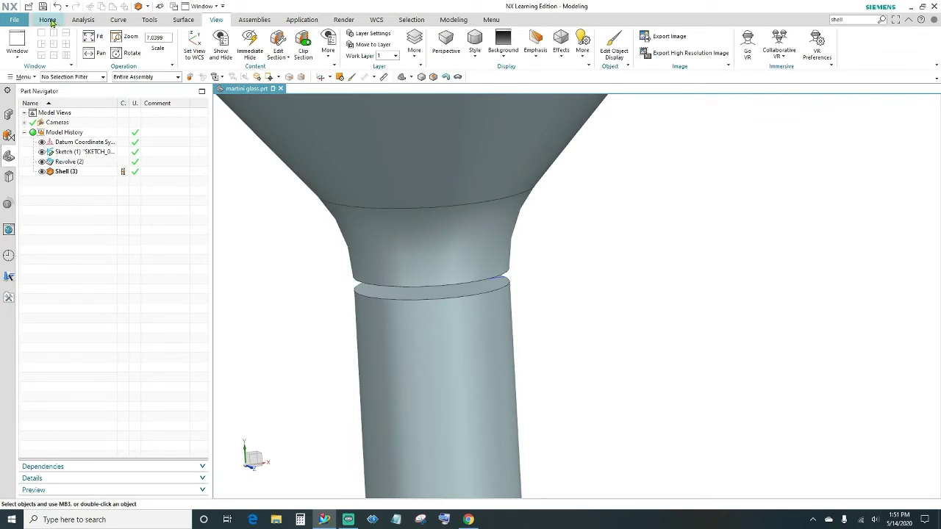
pyautogui.click(49, 20)
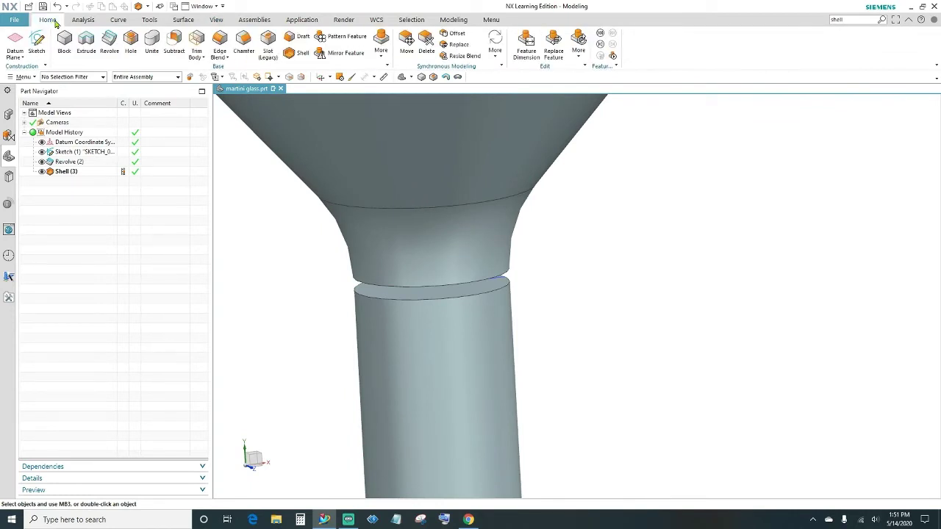
pyautogui.click(457, 46)
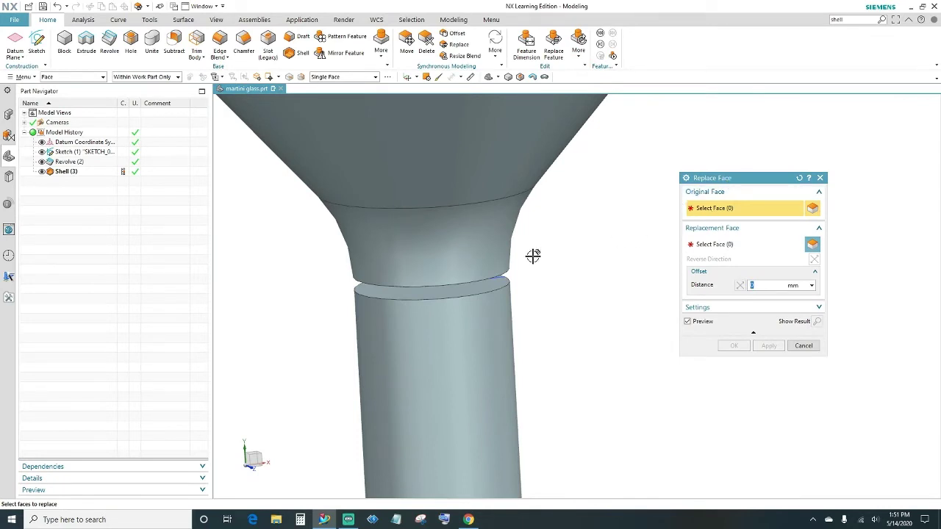
pyautogui.click(451, 292)
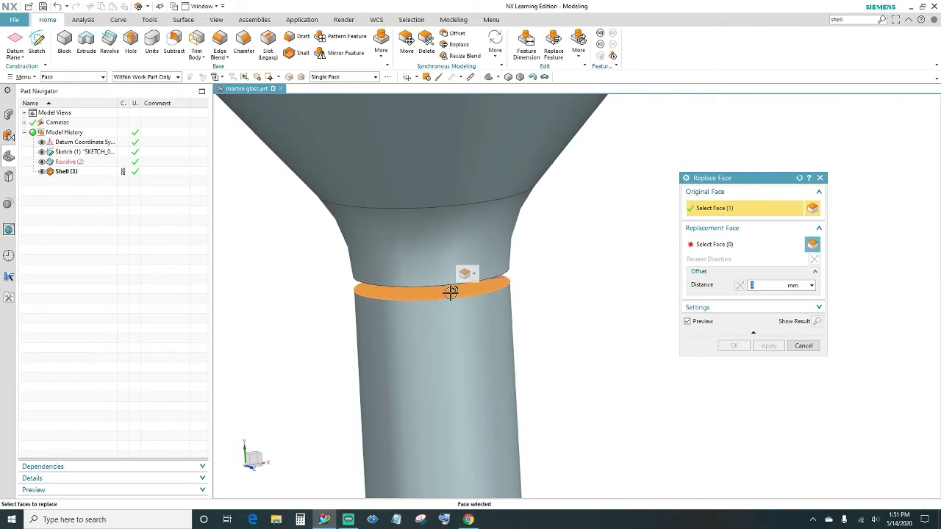
pyautogui.middleClick(451, 292)
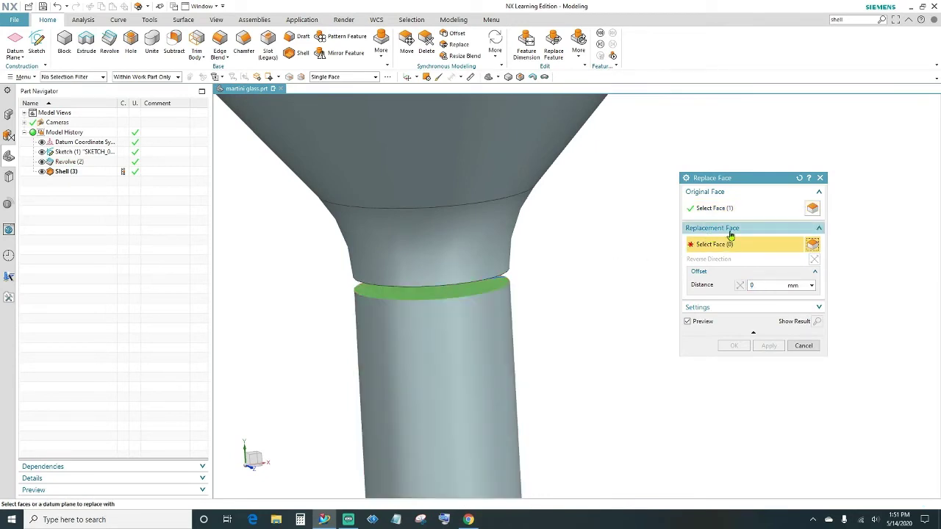
pyautogui.moveTo(556, 294); pyautogui.dragTo(504, 245, button='middle')
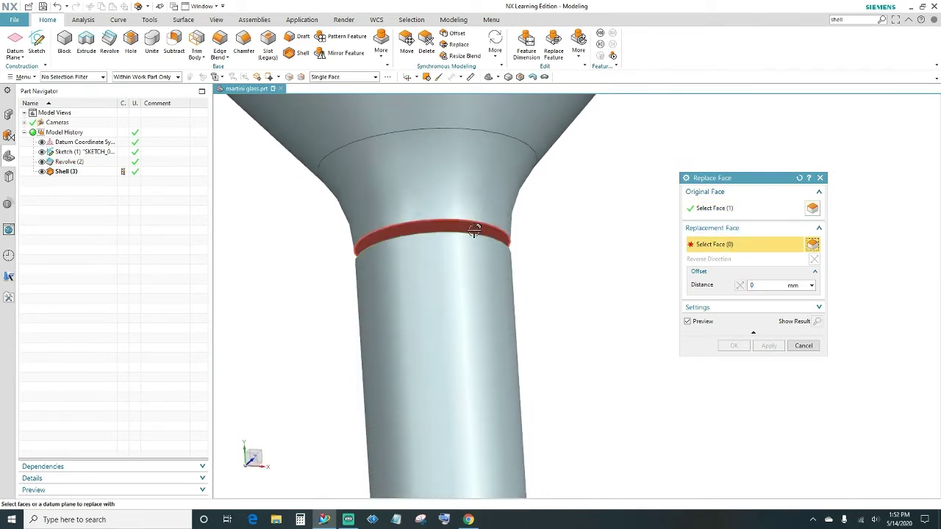
pyautogui.click(475, 230)
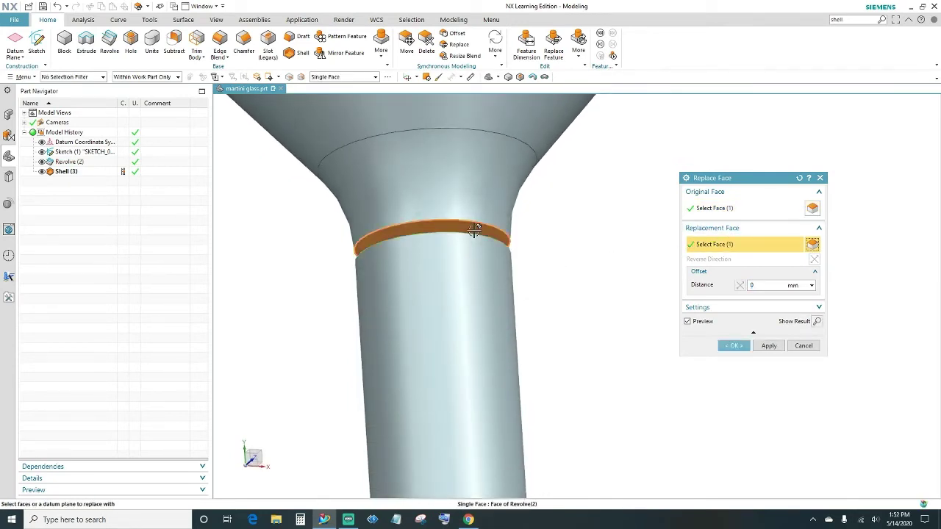
pyautogui.click(736, 347)
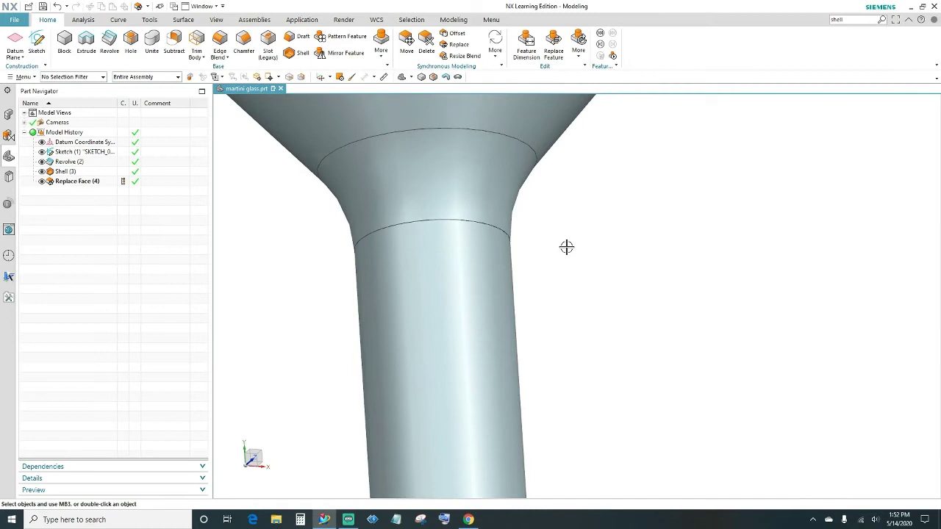
# Unite the bowl as target with the stem-and-base body as tool
pyautogui.scroll(-3, 565, 247)
pyautogui.moveTo(643, 252); pyautogui.dragTo(642, 274, button='middle')
pyautogui.scroll(-5, 642, 274)
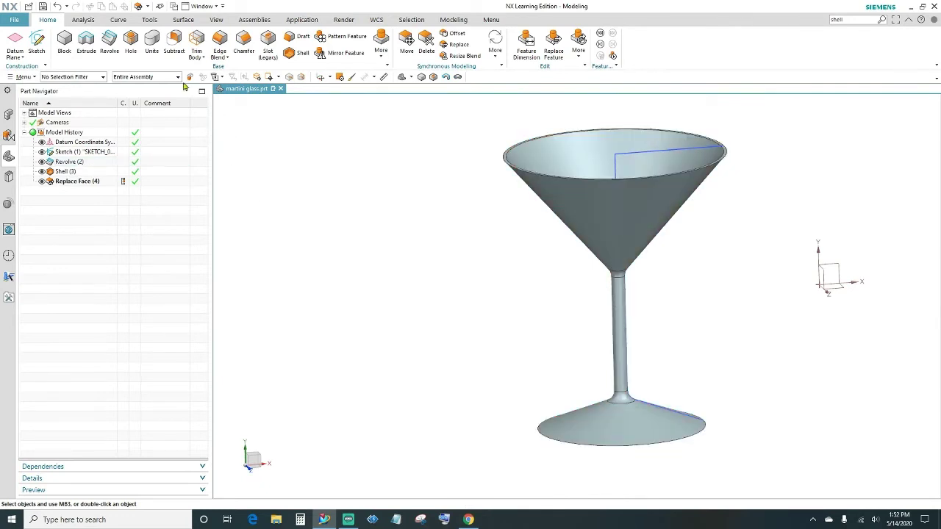
pyautogui.click(151, 40)
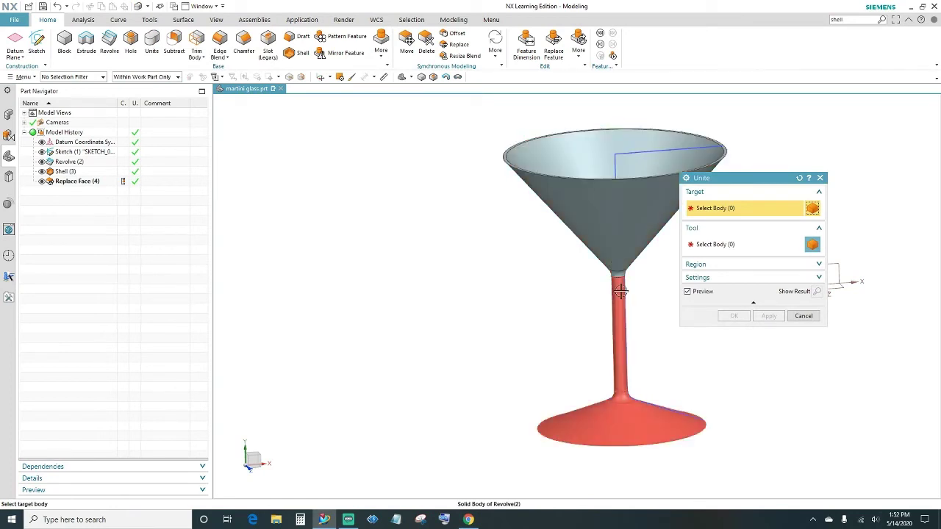
pyautogui.click(621, 213)
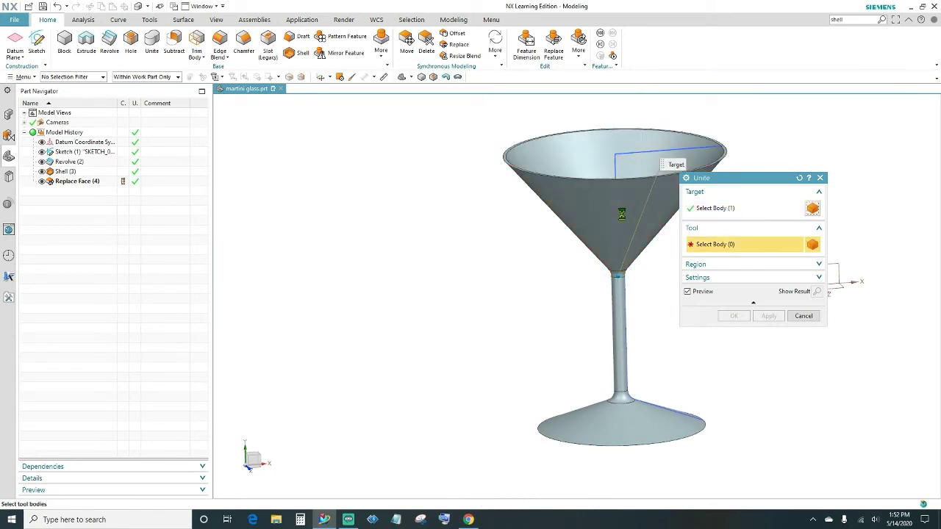
pyautogui.click(621, 315)
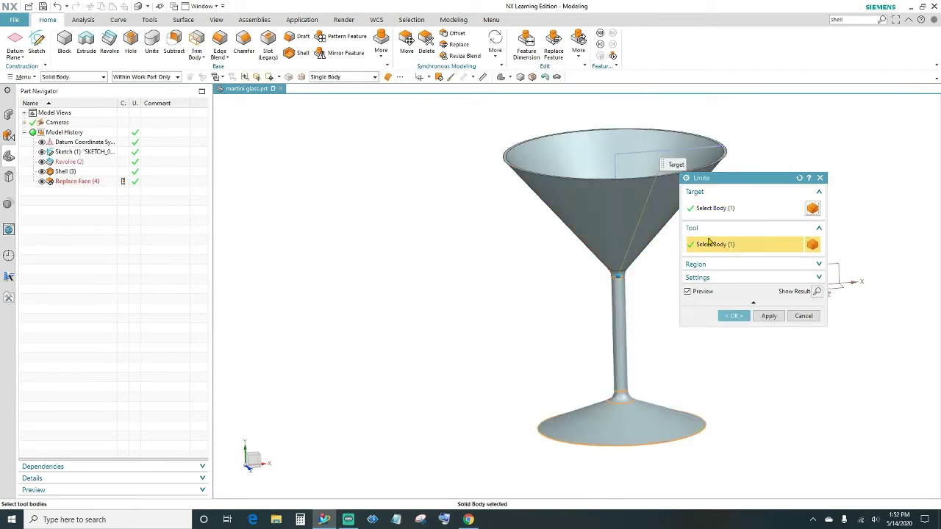
pyautogui.click(734, 315)
pyautogui.moveTo(706, 243)
pyautogui.mouseDown(button='middle')
pyautogui.moveTo(697, 290)
pyautogui.moveTo(693, 253)
pyautogui.mouseUp(button='middle')
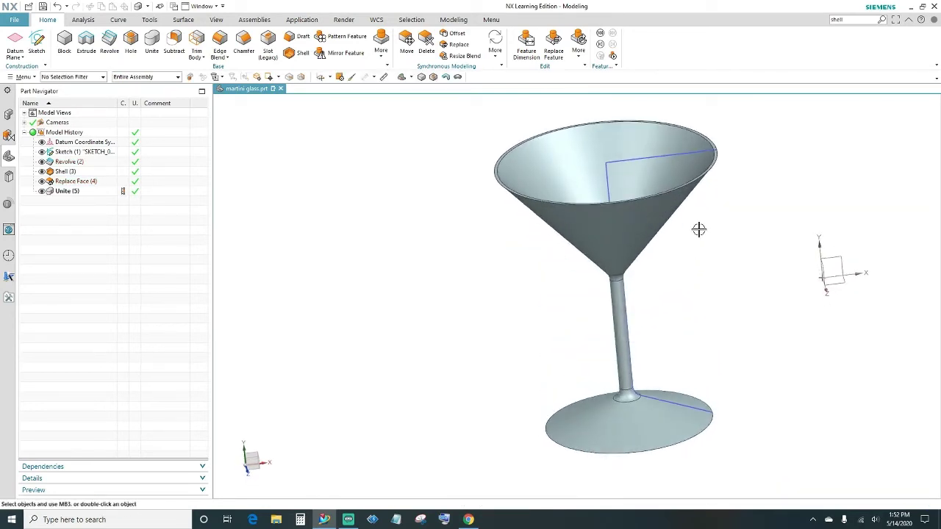
pyautogui.scroll(5, 697, 235)
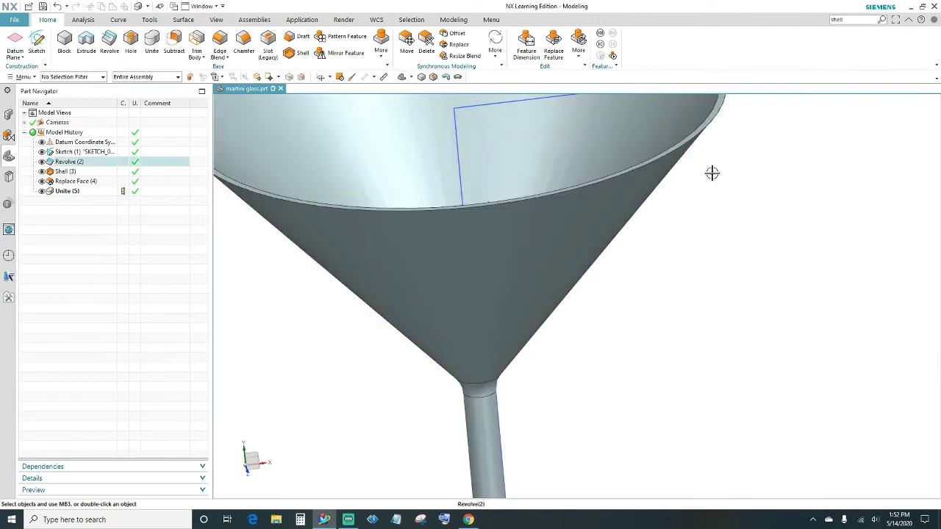
# Round the bowl's outer and inner rim edges with a 1 mm edge blend
pyautogui.click(221, 39)
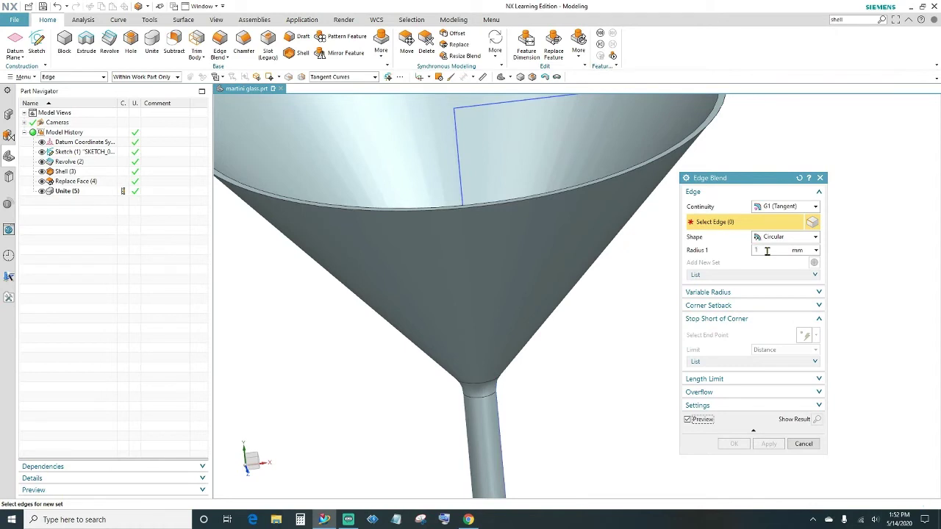
pyautogui.click(626, 173)
pyautogui.moveTo(647, 222); pyautogui.dragTo(645, 284, button='middle')
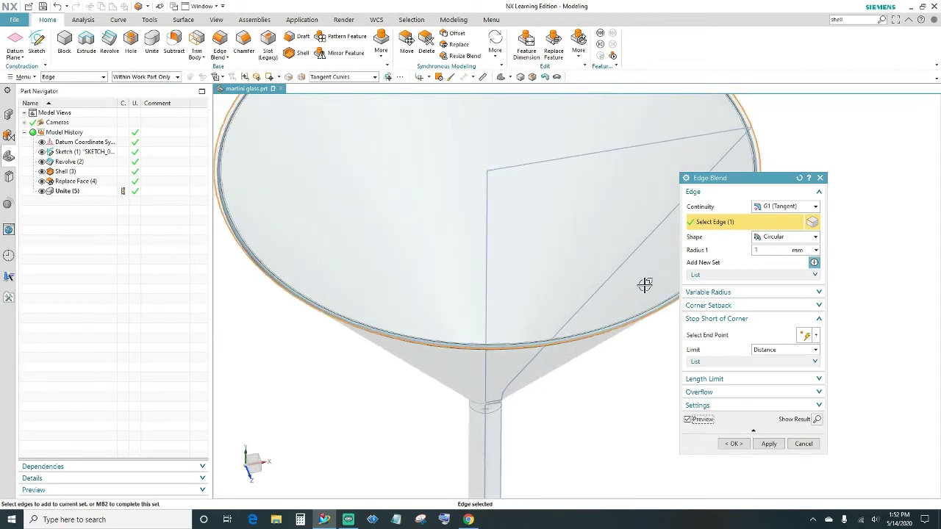
pyautogui.click(632, 316)
pyautogui.click(733, 444)
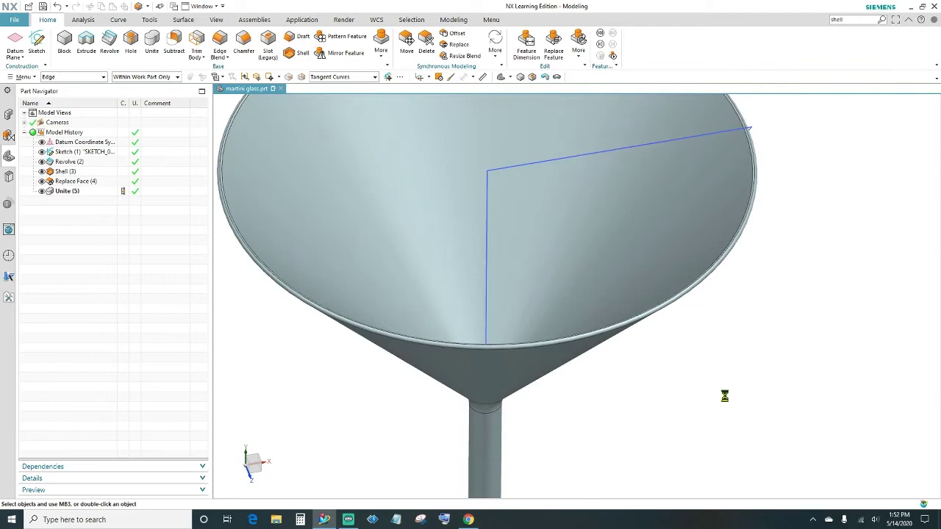
pyautogui.scroll(-3, 755, 301)
pyautogui.moveTo(760, 348); pyautogui.dragTo(744, 320, button='middle')
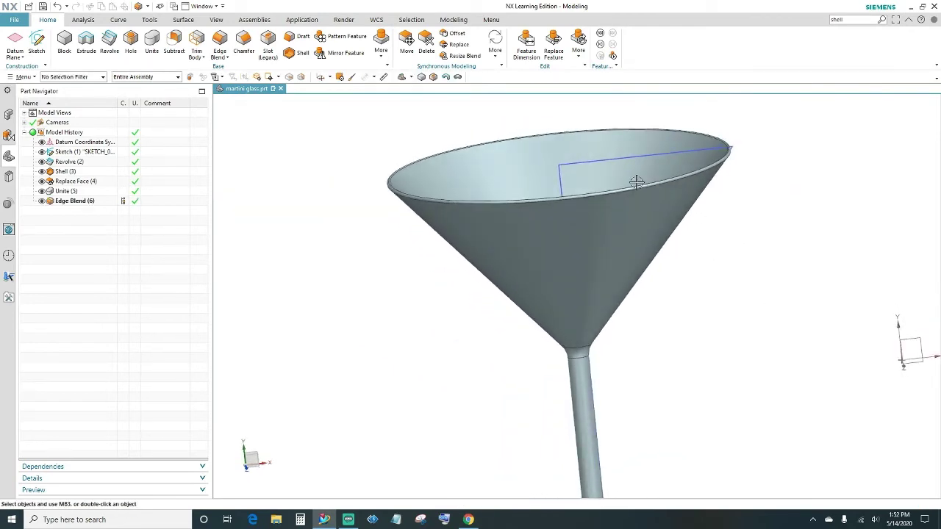
pyautogui.scroll(-2, 717, 283)
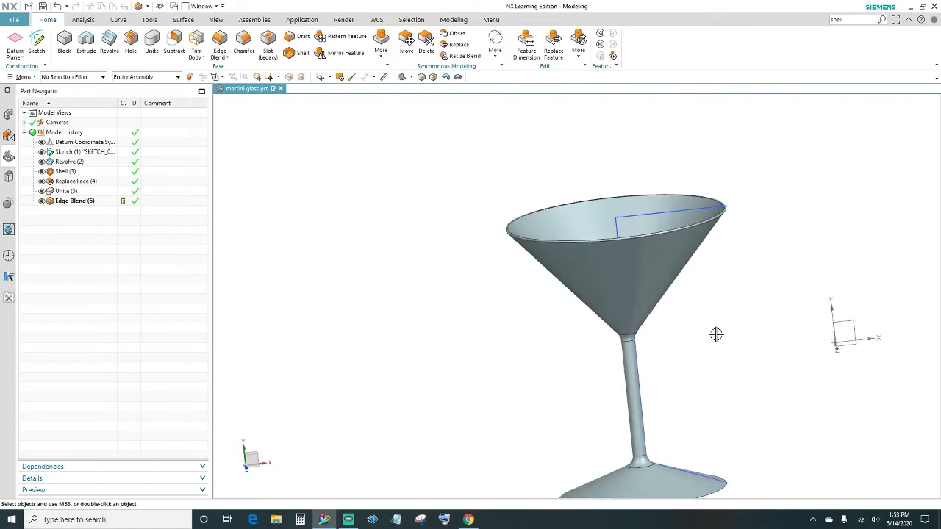
# Round the base's outer rim edge with a 2 mm edge blend
pyautogui.keyDown('shift'); pyautogui.moveTo(709, 394); pyautogui.dragTo(615, 311, button='middle'); pyautogui.keyUp('shift')
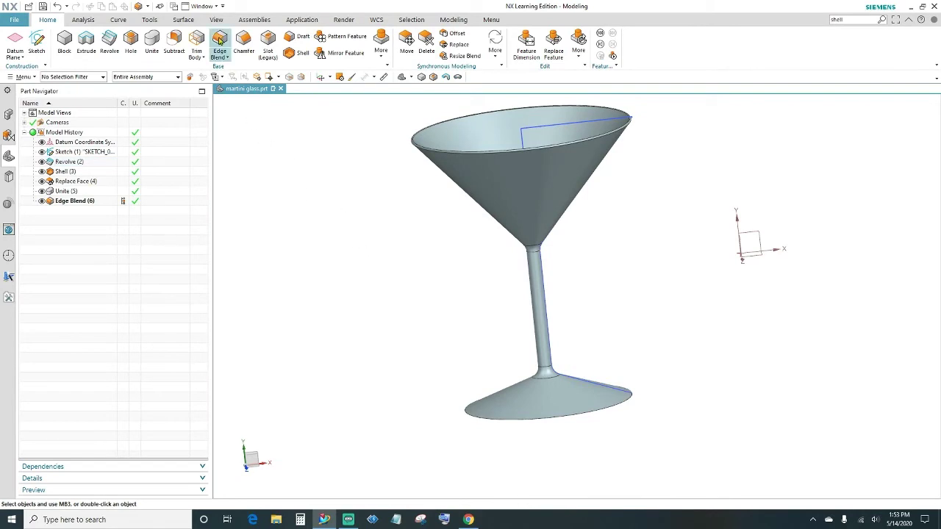
pyautogui.click(219, 40)
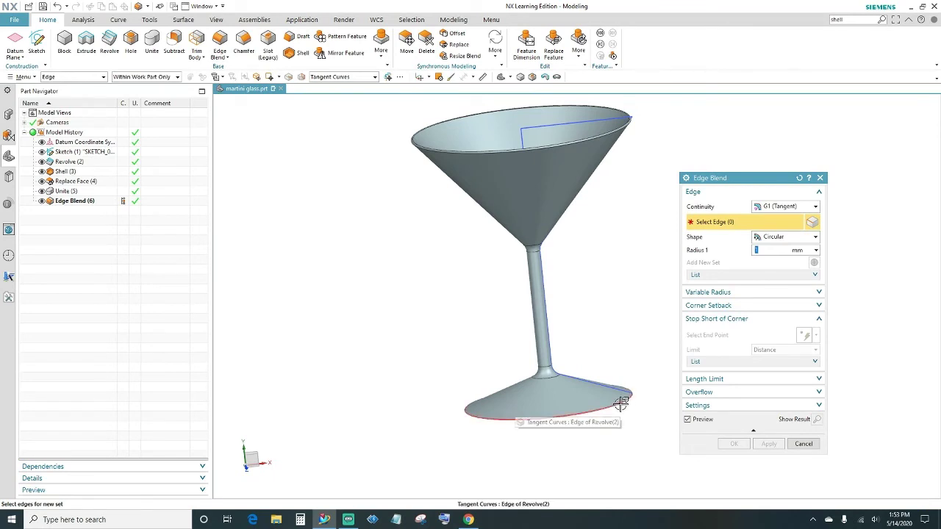
pyautogui.click(621, 403)
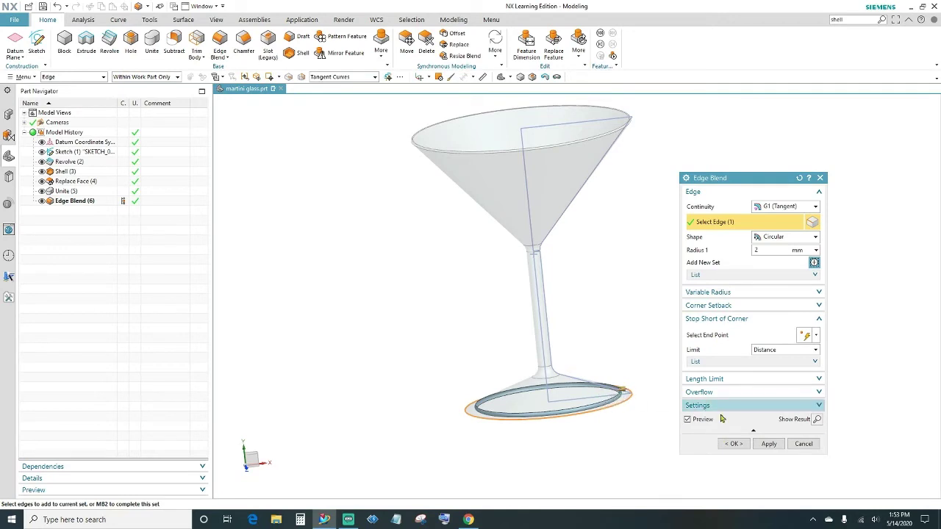
pyautogui.click(734, 444)
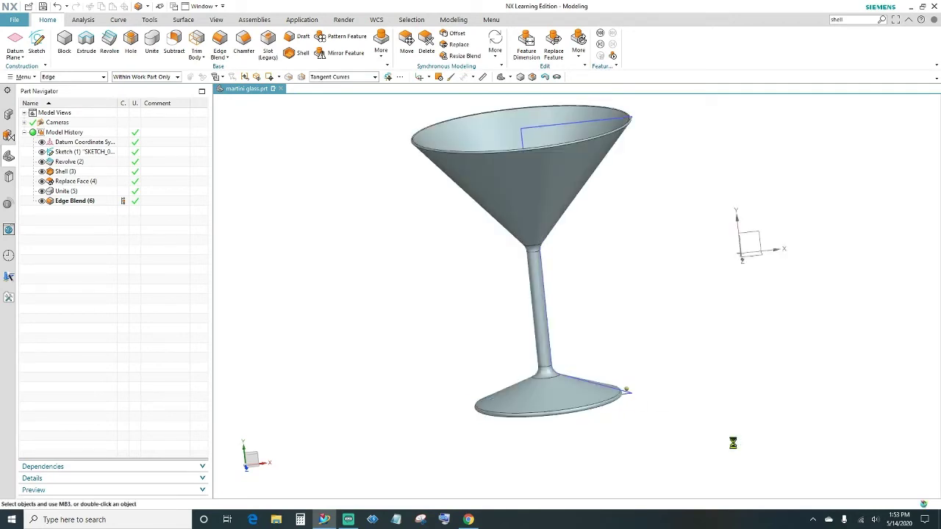
# Create a new sketch on the underside face of the glass base
pyautogui.moveTo(619, 431)
pyautogui.mouseDown(button='middle')
pyautogui.moveTo(625, 452)
pyautogui.moveTo(626, 421)
pyautogui.moveTo(620, 436)
pyautogui.moveTo(586, 397)
pyautogui.moveTo(583, 372)
pyautogui.mouseUp(button='middle')
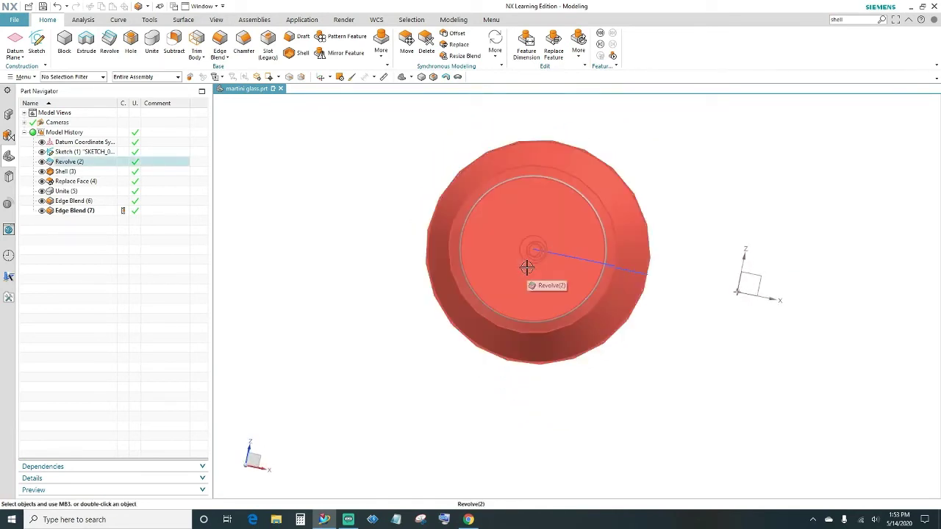
pyautogui.click(37, 44)
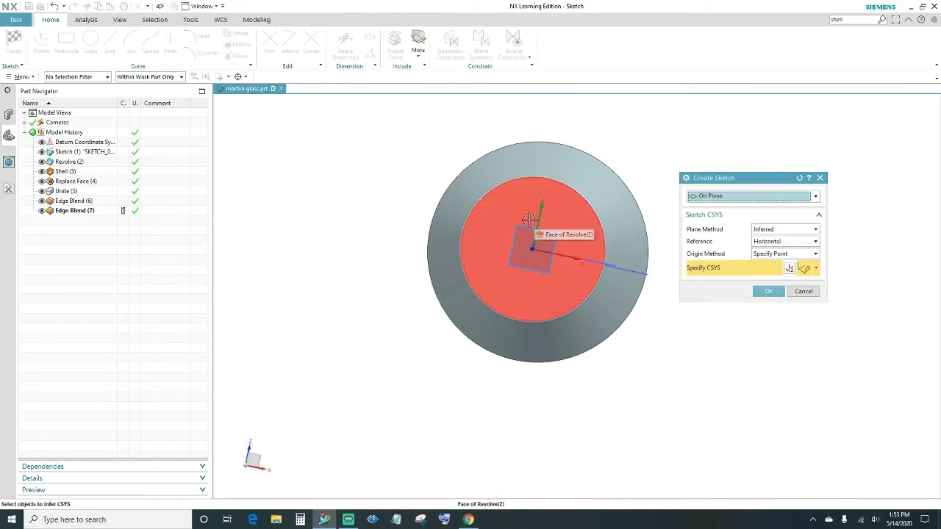
pyautogui.click(529, 221)
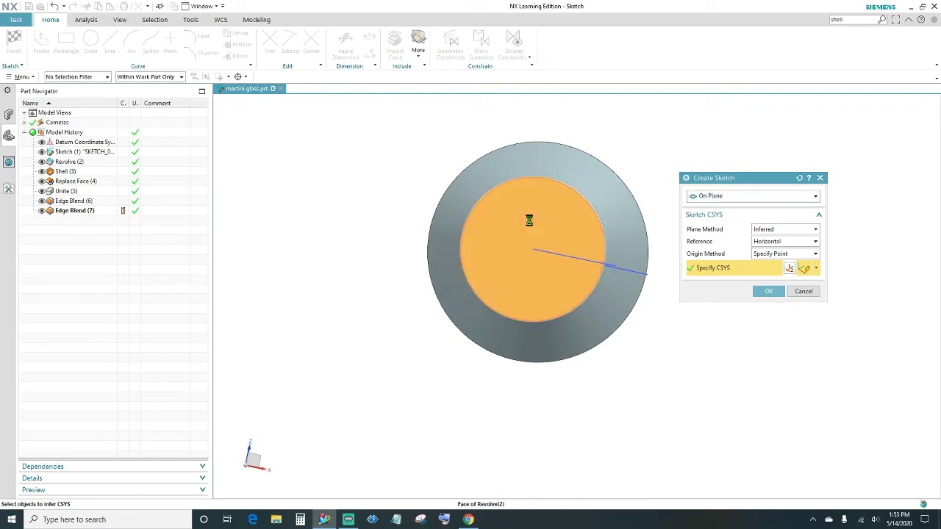
pyautogui.click(767, 291)
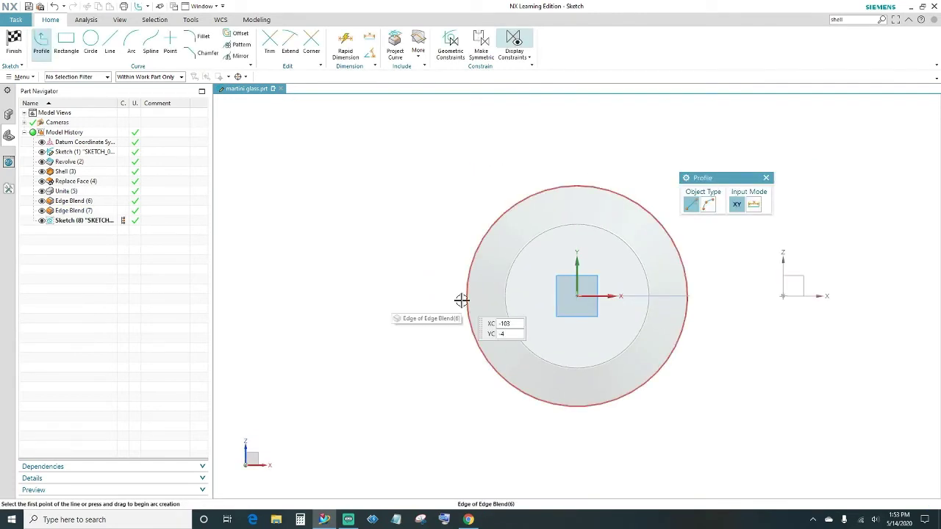
# Draw a 20 mm diameter circle centred on the sketch origin and finish the sketch
pyautogui.click(88, 44)
pyautogui.scroll(2, 592, 324)
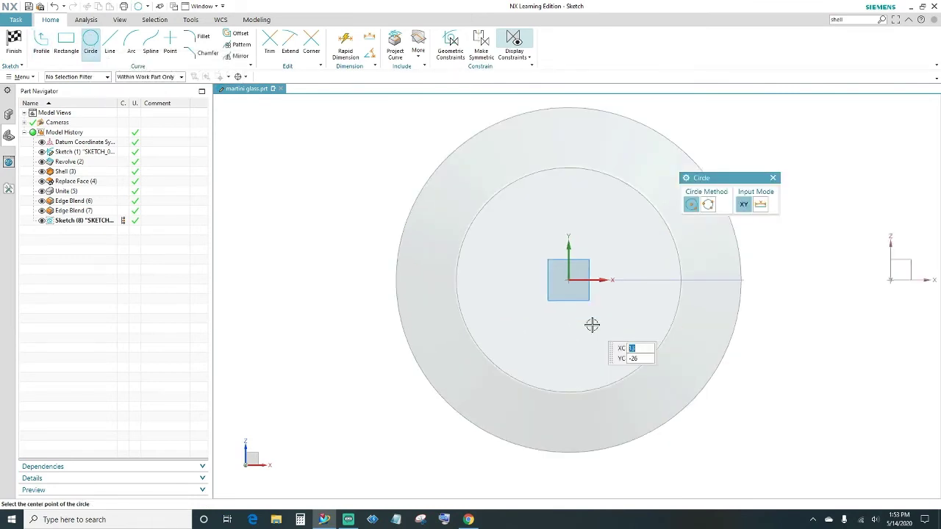
pyautogui.scroll(2, 592, 324)
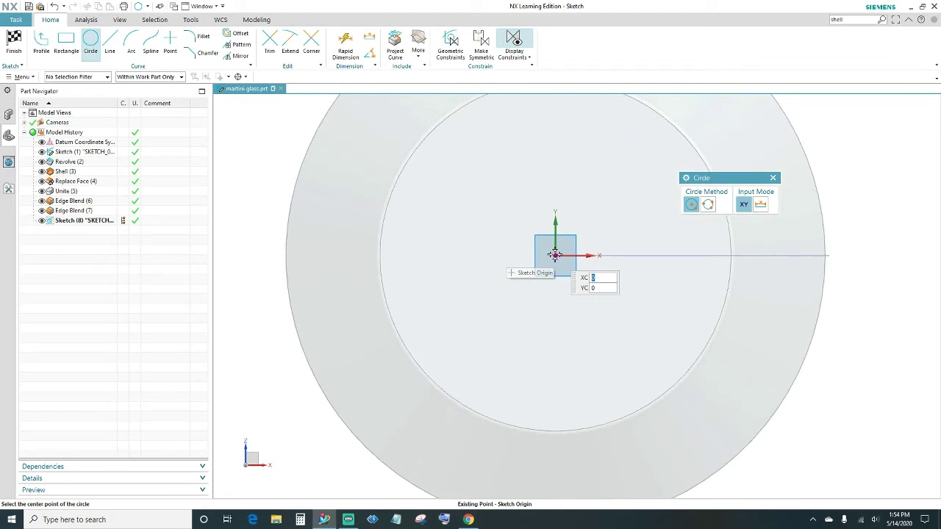
pyautogui.click(555, 255)
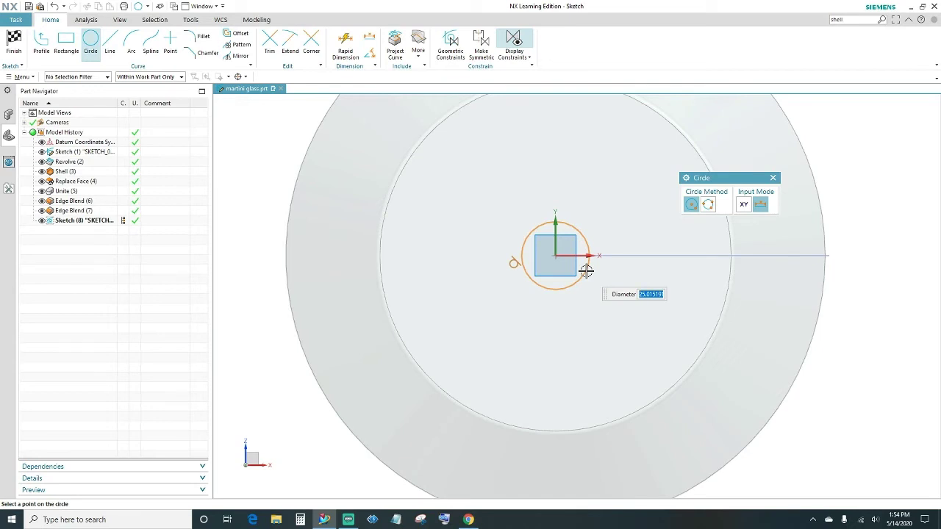
pyautogui.write('20')
pyautogui.press('Return')
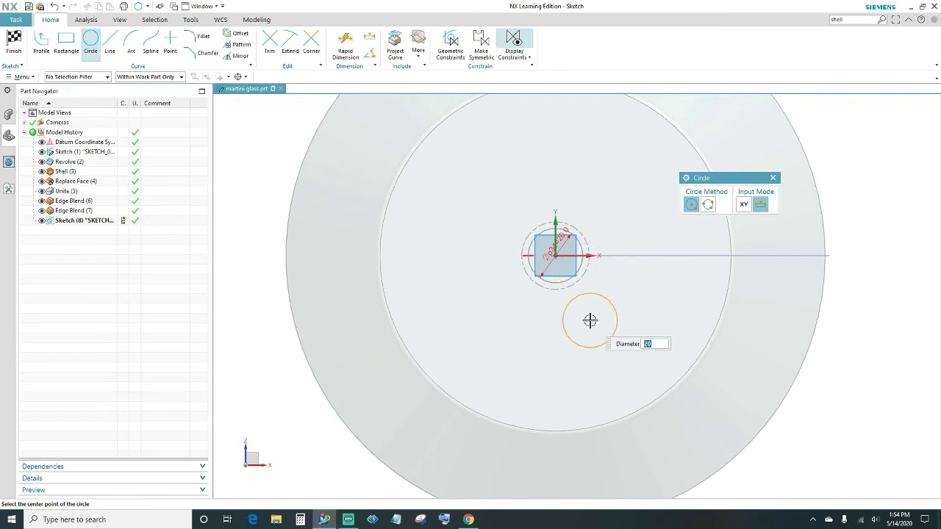
pyautogui.press('Escape')
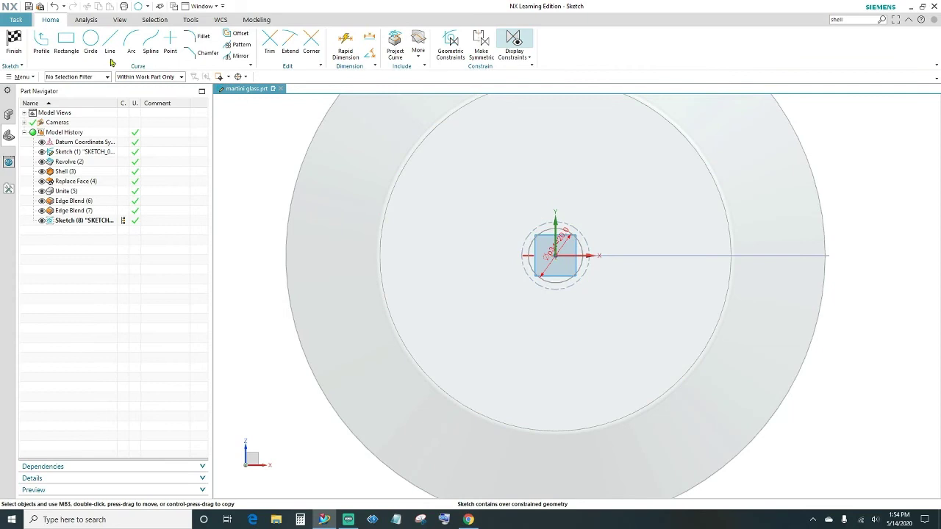
pyautogui.click(9, 47)
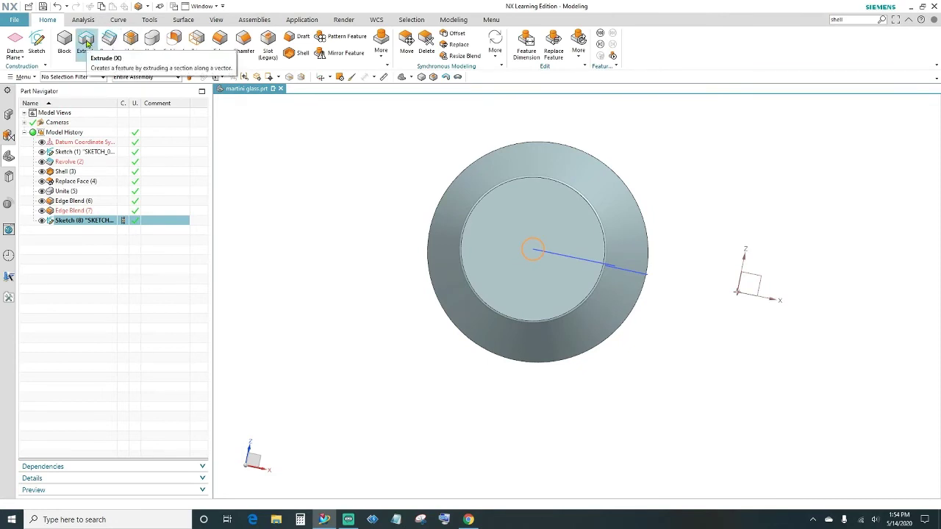
# Extrude the 20 mm underside circle 10 mm, reversed into the base, as a separate cylinder body
pyautogui.click(86, 44)
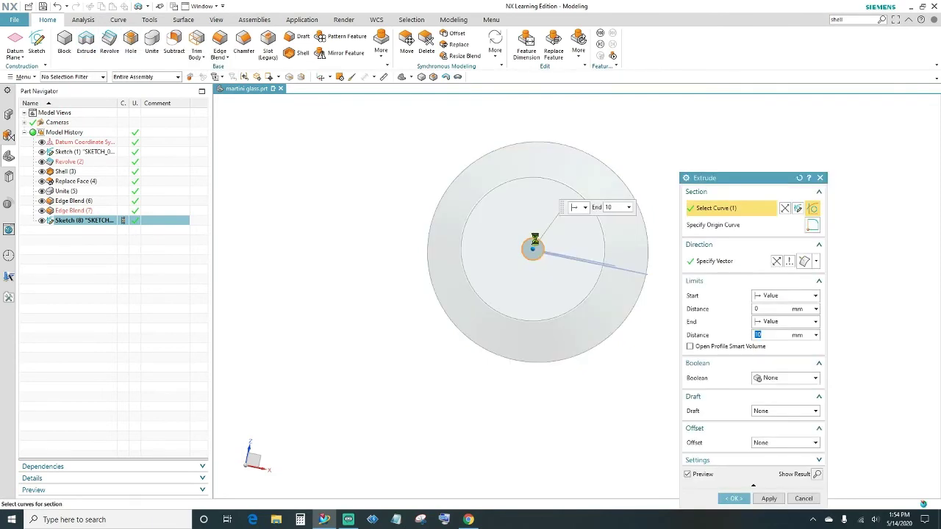
pyautogui.moveTo(391, 328); pyautogui.dragTo(413, 359, button='middle')
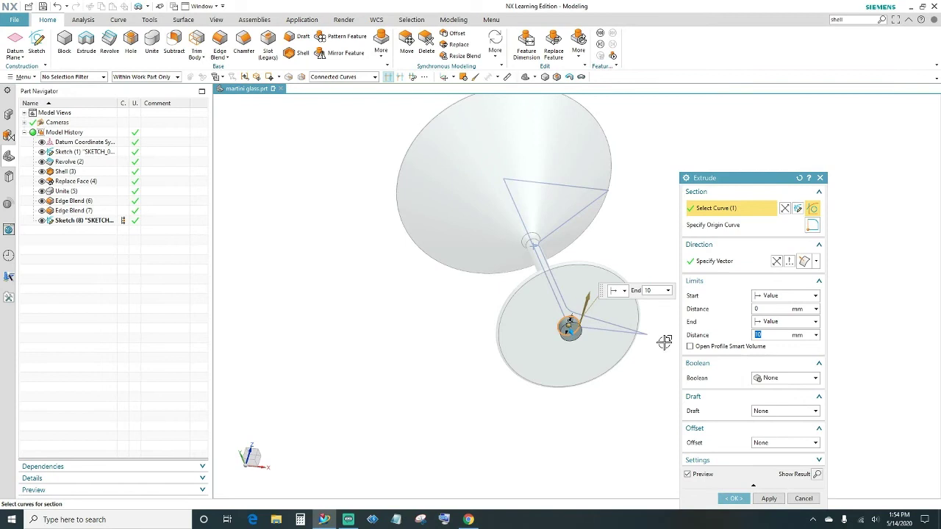
pyautogui.scroll(5, 570, 327)
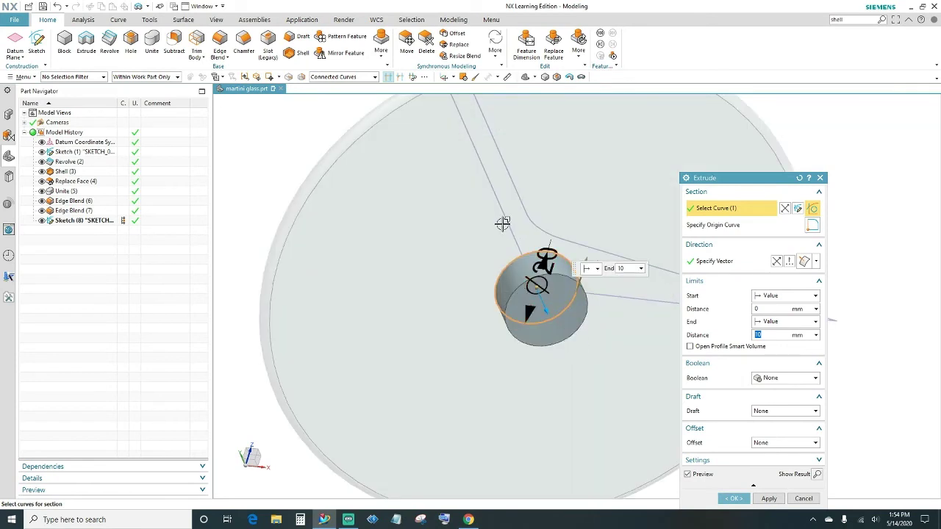
pyautogui.doubleClick(545, 311)
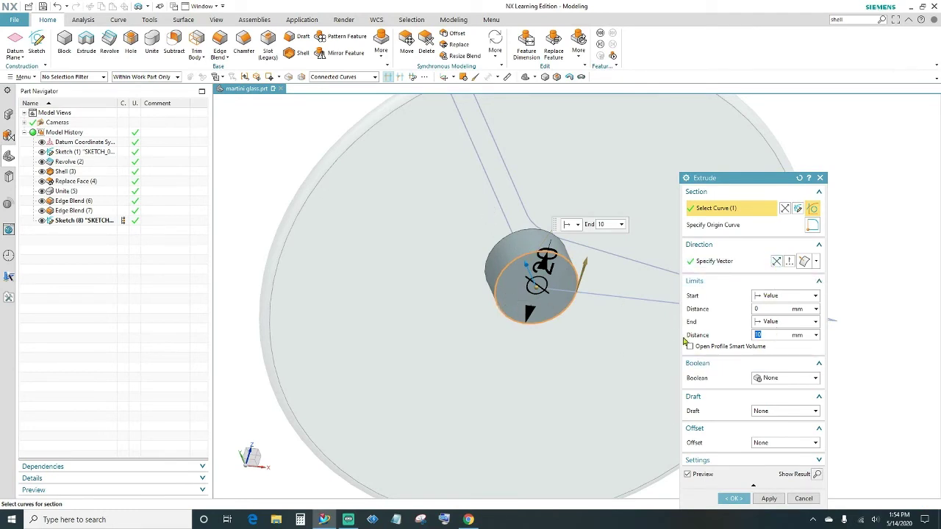
pyautogui.moveTo(765, 182); pyautogui.dragTo(784, 175)
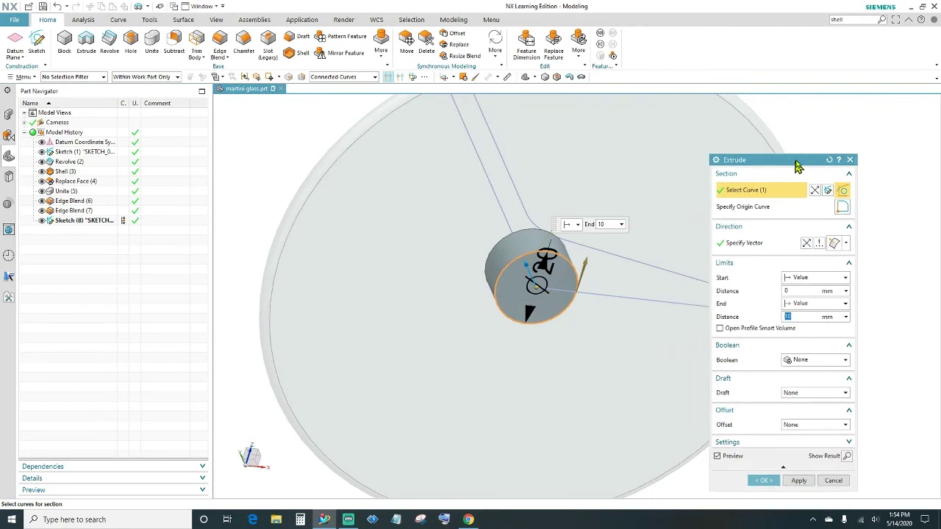
pyautogui.moveTo(797, 166); pyautogui.dragTo(816, 141)
pyautogui.click(782, 454)
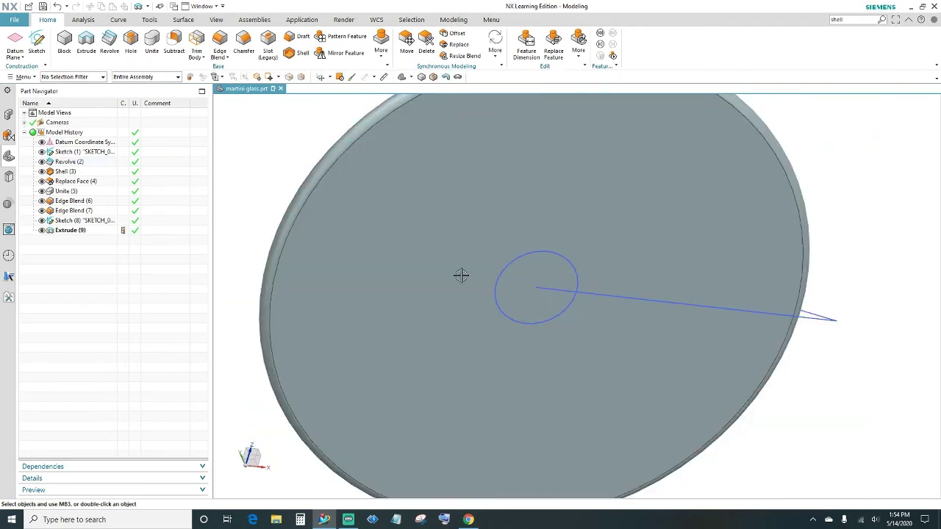
pyautogui.scroll(-3, 460, 275)
pyautogui.moveTo(461, 275); pyautogui.dragTo(326, 252, button='middle')
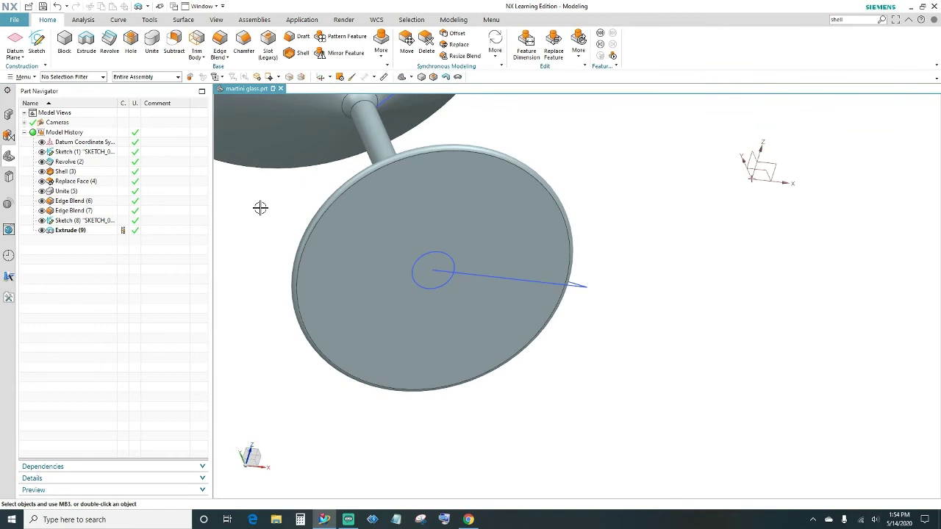
# Subtract the small cylinder from the glass body to cut a round recess under the base
pyautogui.click(174, 42)
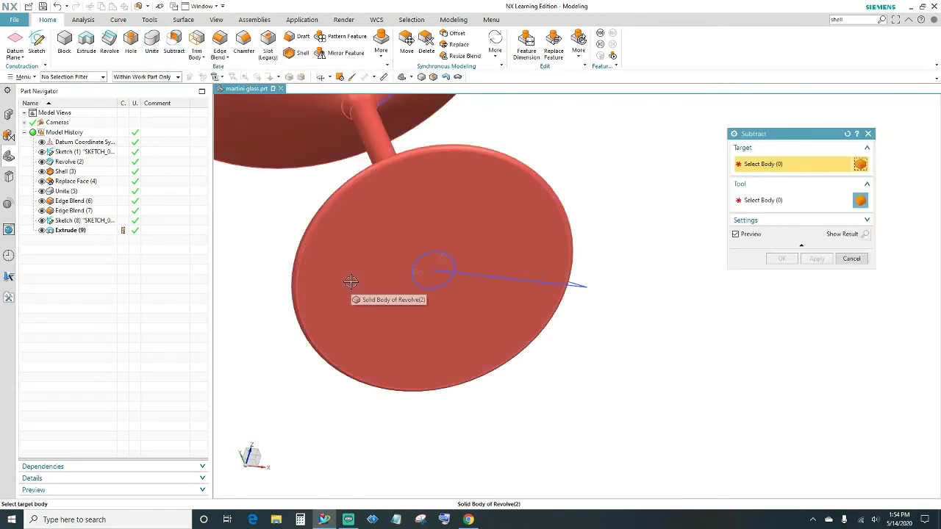
pyautogui.click(350, 281)
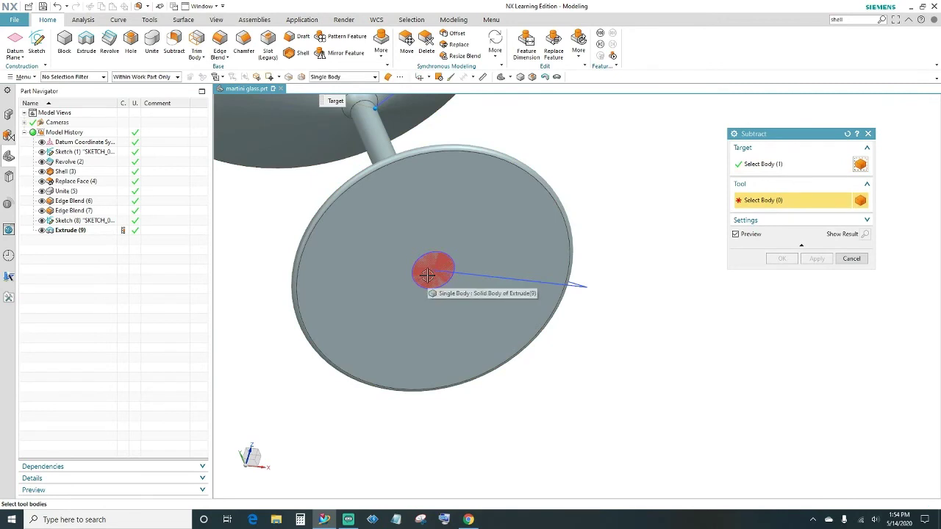
pyautogui.click(427, 275)
pyautogui.click(781, 258)
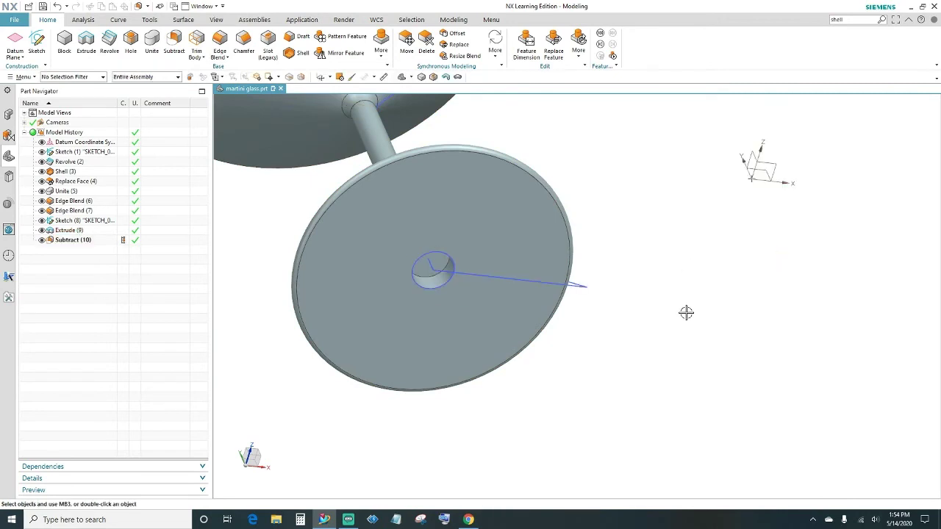
# Start a new Edge Blend with a 100 mm radius
pyautogui.scroll(-4, 621, 326)
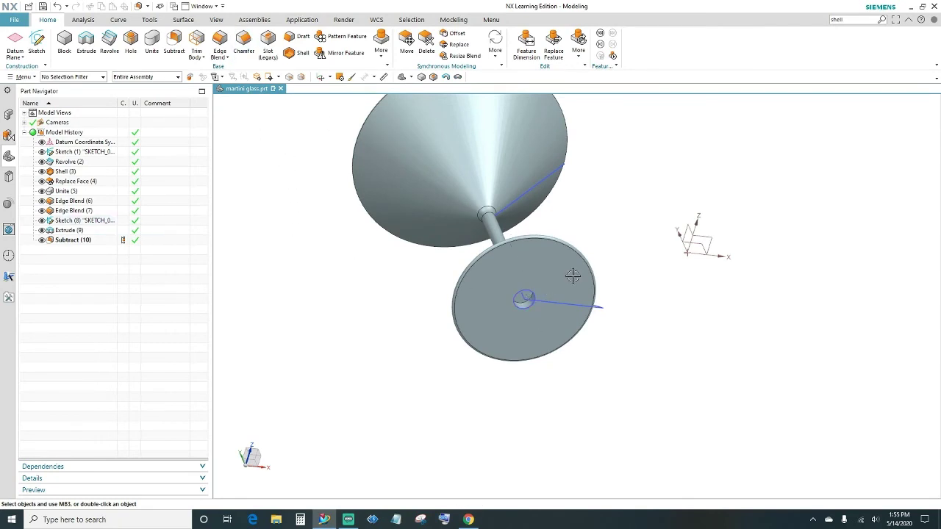
pyautogui.click(219, 42)
pyautogui.scroll(2, 544, 294)
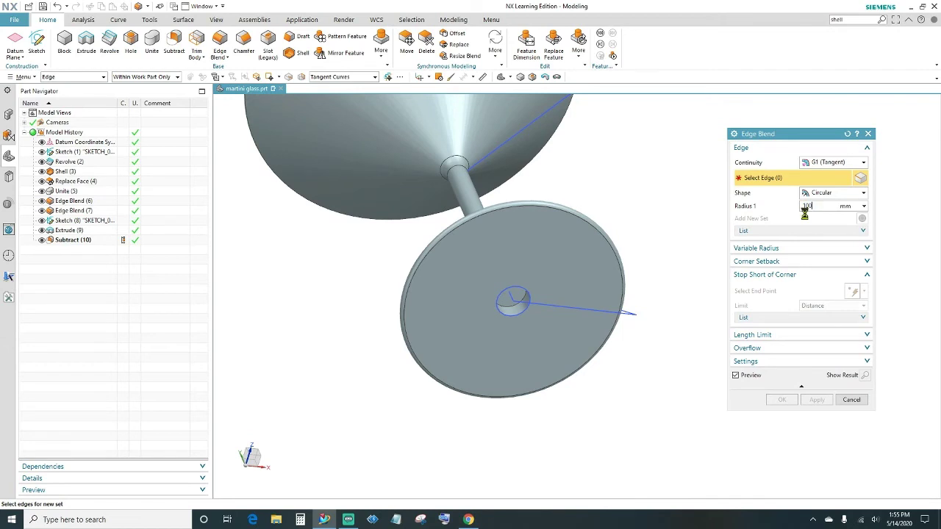
# Blend the recess edge under the base with a 100 mm radius, then orbit to inspect it
pyautogui.click(523, 287)
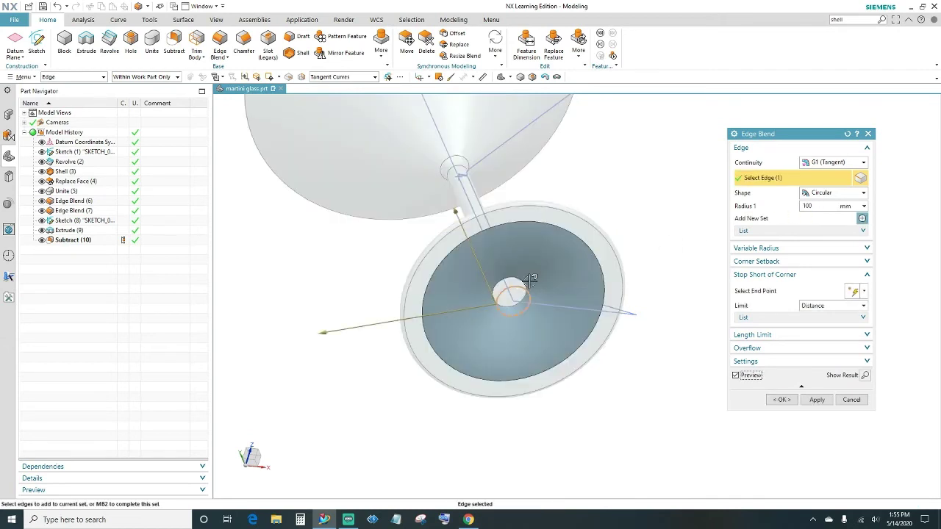
pyautogui.click(781, 399)
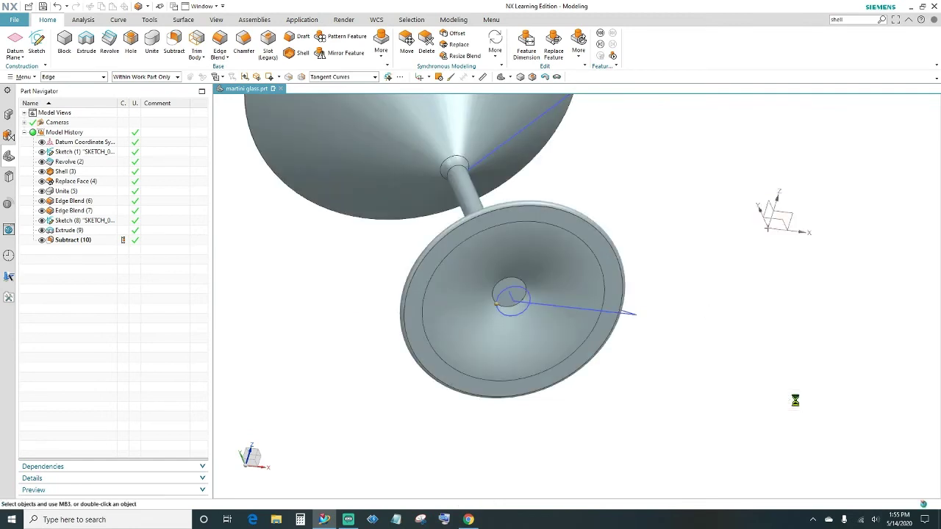
pyautogui.moveTo(706, 374); pyautogui.dragTo(681, 370, button='middle')
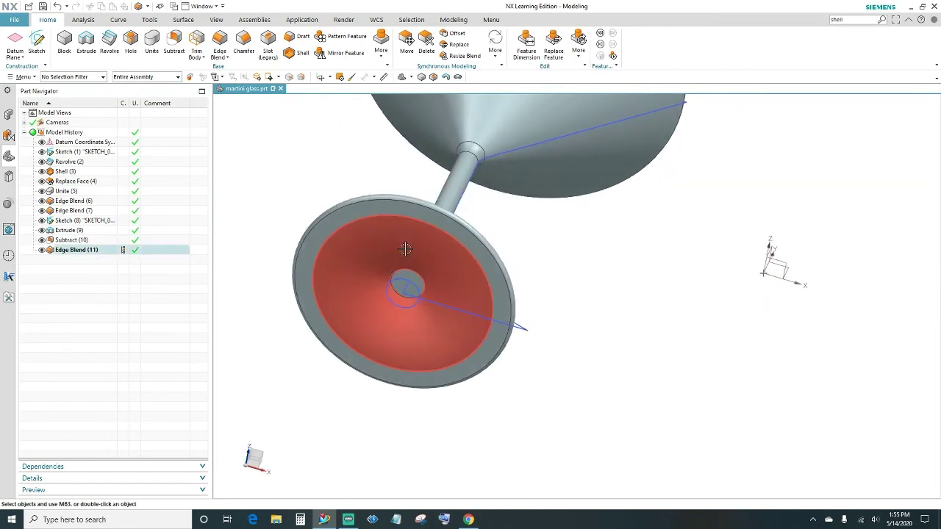
pyautogui.moveTo(593, 319)
pyautogui.mouseDown(button='middle')
pyautogui.moveTo(636, 336)
pyautogui.moveTo(641, 377)
pyautogui.moveTo(628, 309)
pyautogui.moveTo(628, 350)
pyautogui.moveTo(587, 314)
pyautogui.mouseUp(button='middle')
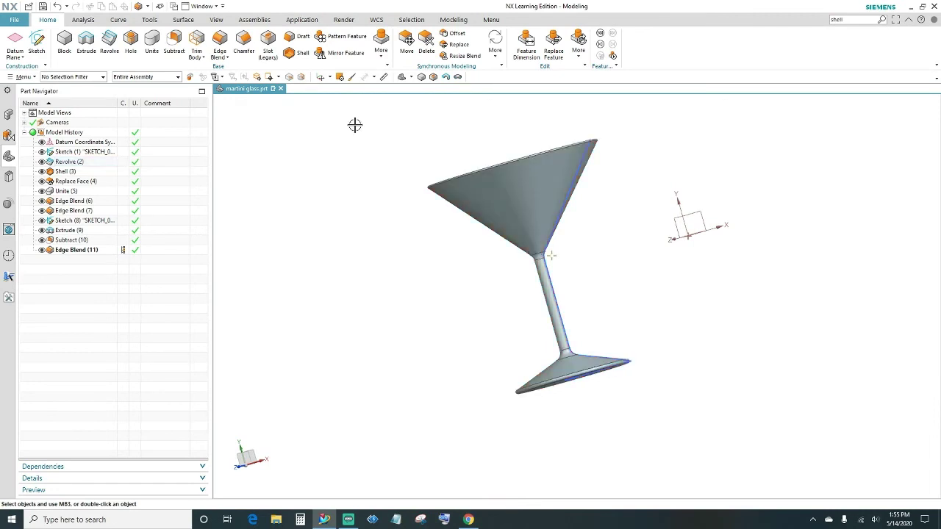
# Switch the display style to Shaded without edges and frame the glass upright in view
pyautogui.click(216, 20)
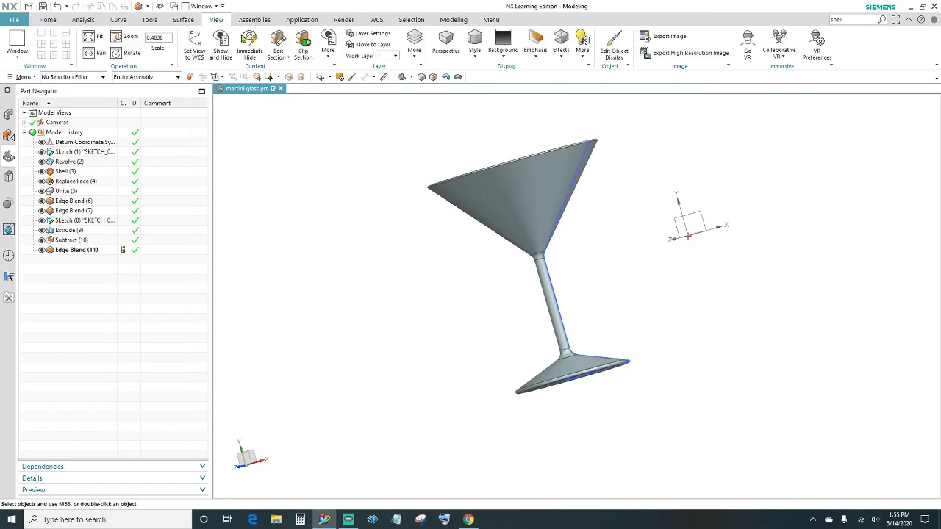
pyautogui.click(477, 57)
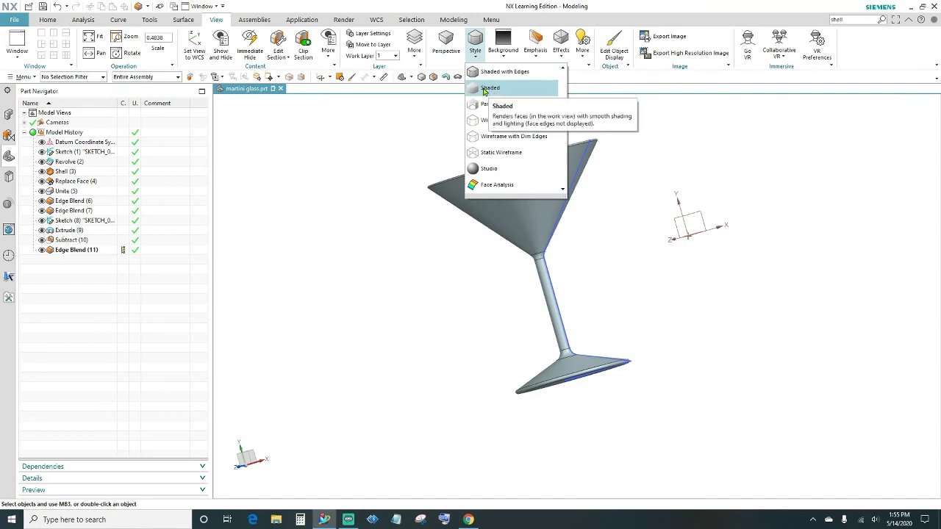
pyautogui.click(487, 89)
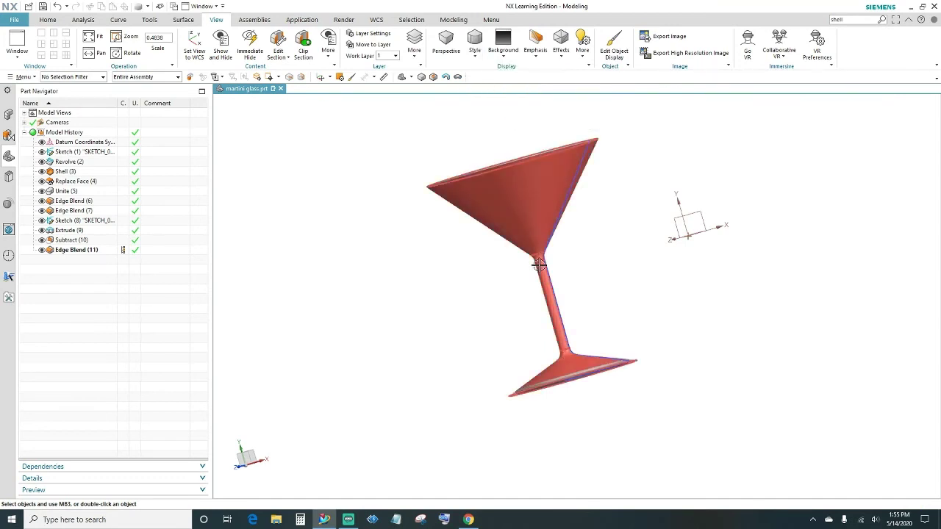
pyautogui.scroll(2, 564, 263)
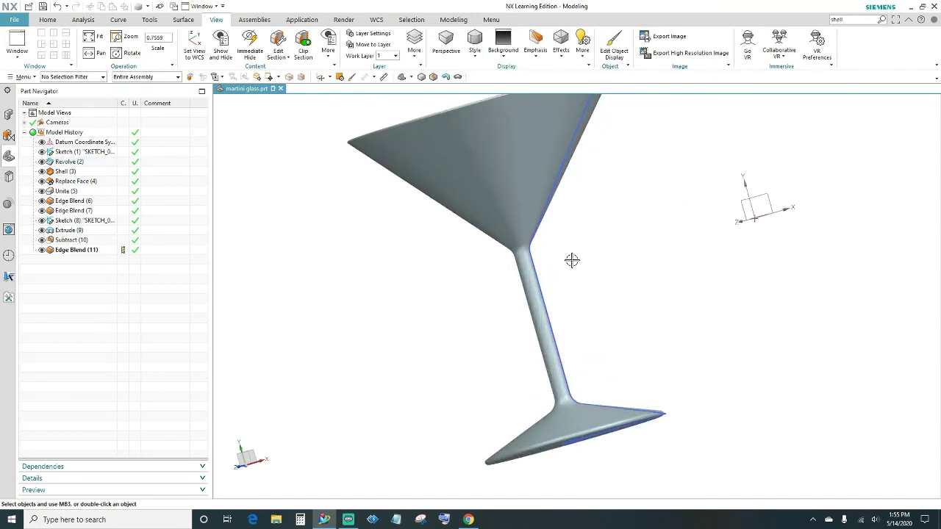
pyautogui.scroll(-1, 572, 260)
pyautogui.moveTo(595, 258)
pyautogui.mouseDown(button='middle')
pyautogui.moveTo(581, 272)
pyautogui.moveTo(592, 291)
pyautogui.moveTo(594, 255)
pyautogui.mouseUp(button='middle')
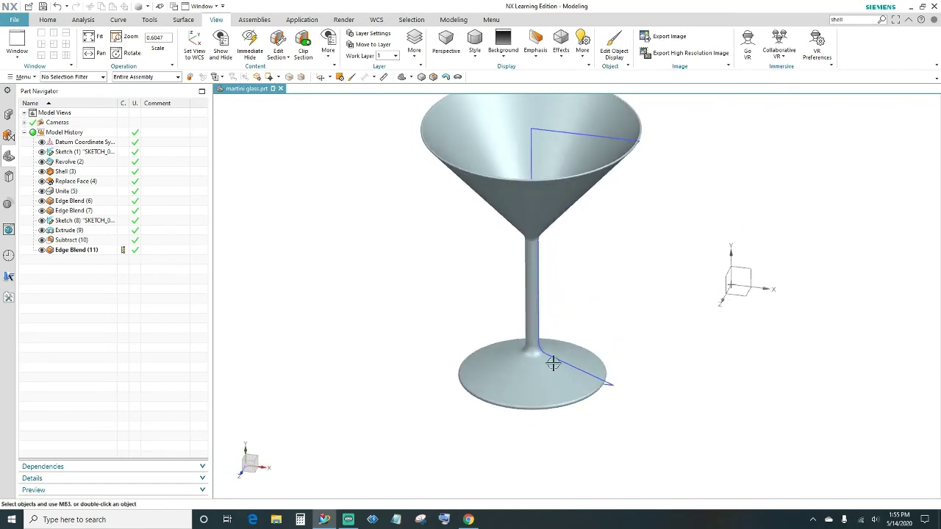
pyautogui.keyDown('shift'); pyautogui.moveTo(444, 218); pyautogui.dragTo(444, 258, button='middle'); pyautogui.keyUp('shift')
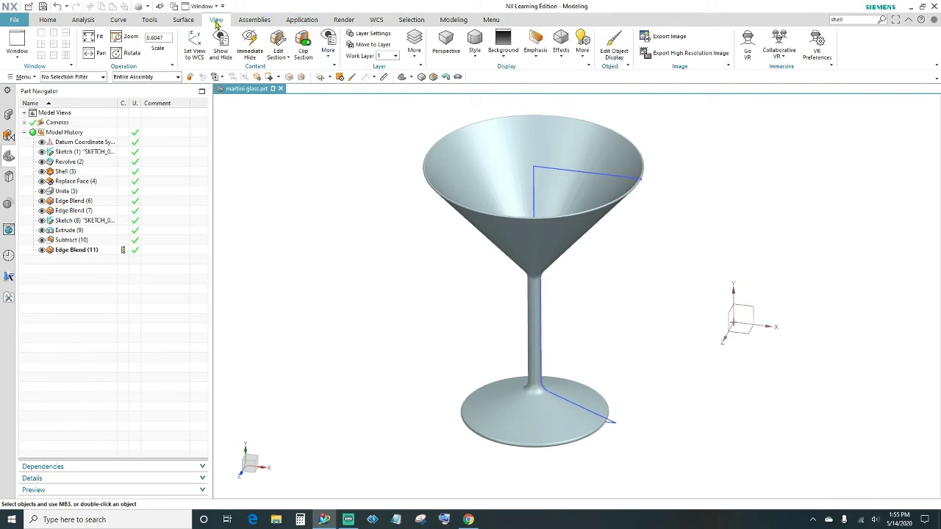
# Move the sketches and datum coordinate system to layer 5 by inverting the solid selection
pyautogui.click(367, 45)
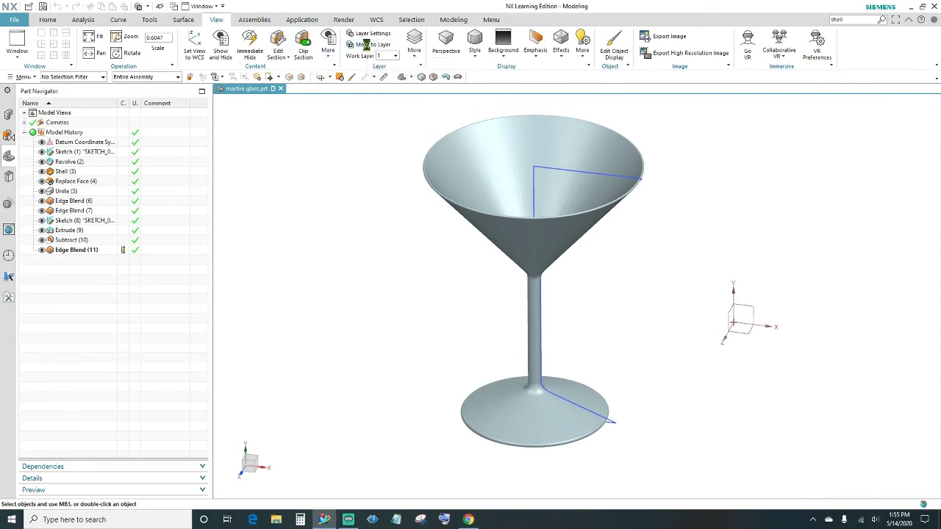
pyautogui.click(502, 234)
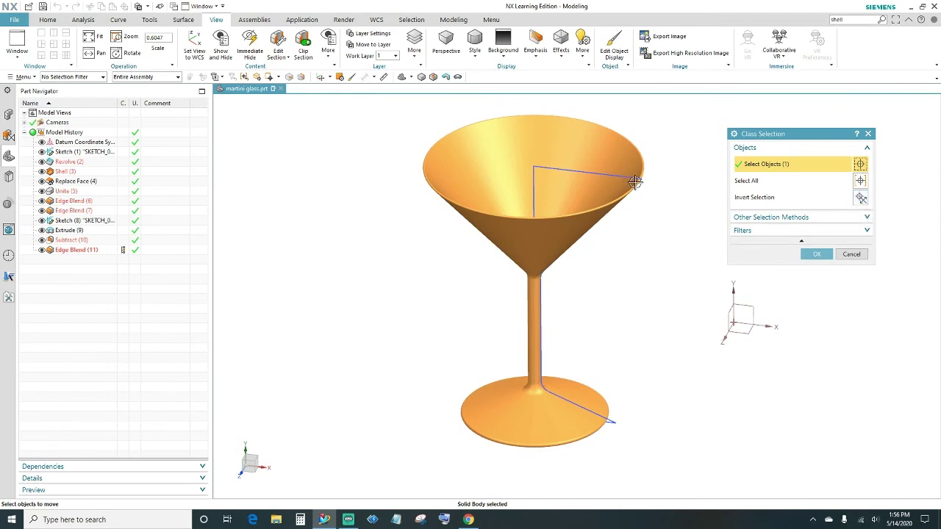
pyautogui.click(861, 196)
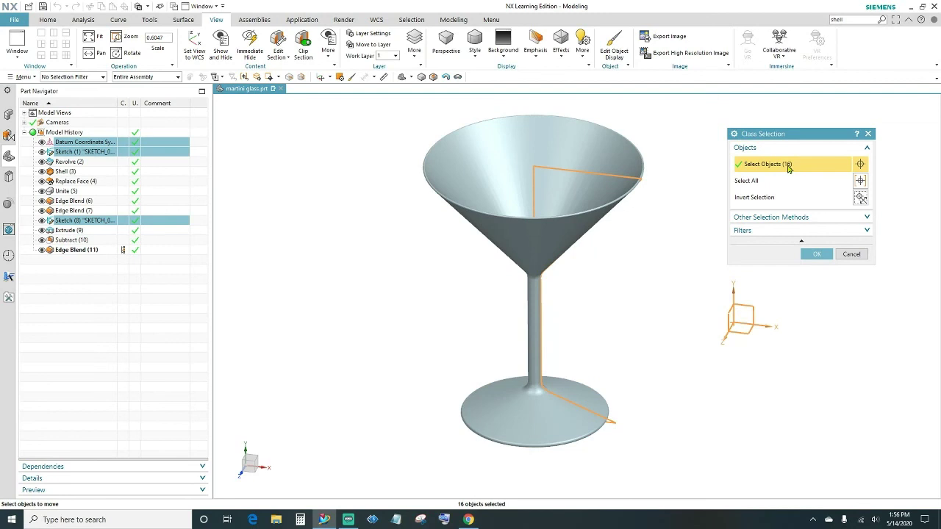
pyautogui.click(814, 254)
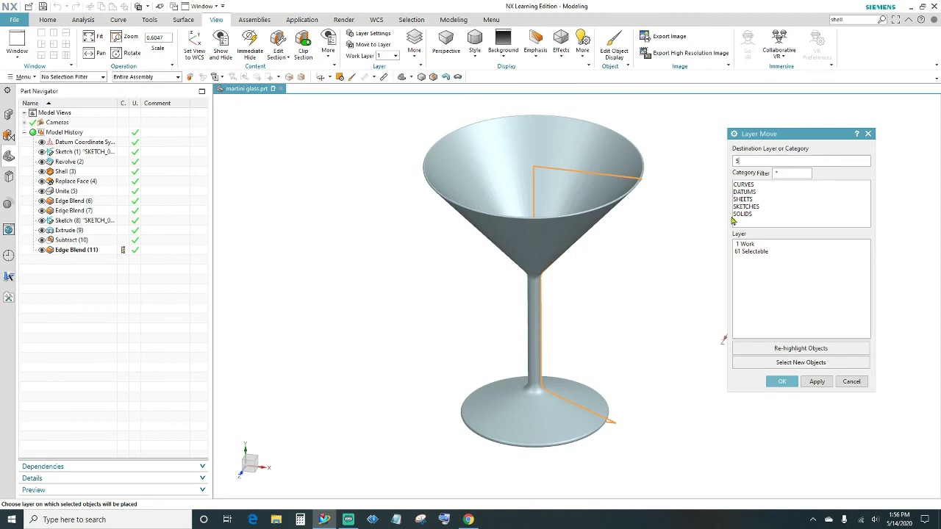
pyautogui.click(781, 382)
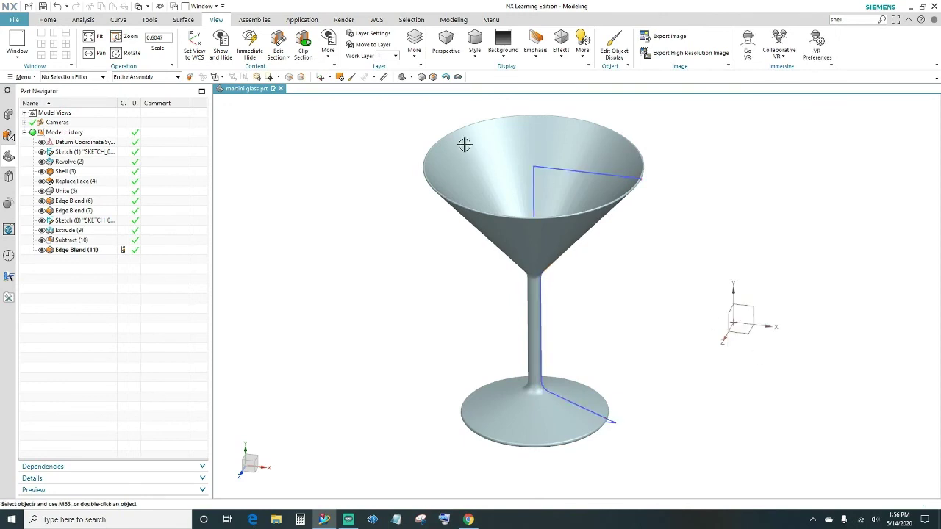
# Hide layer 5 in Layer Settings so only the glass solid remains visible
pyautogui.click(361, 33)
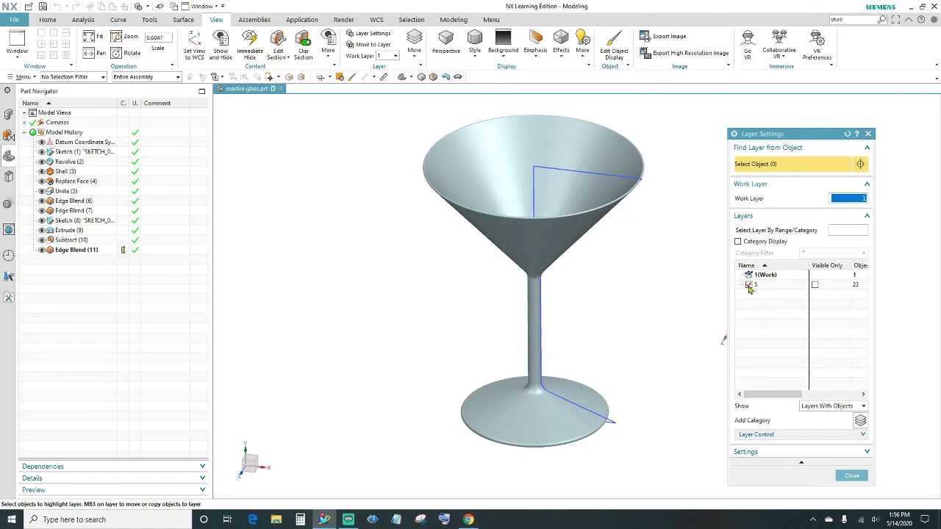
pyautogui.click(748, 285)
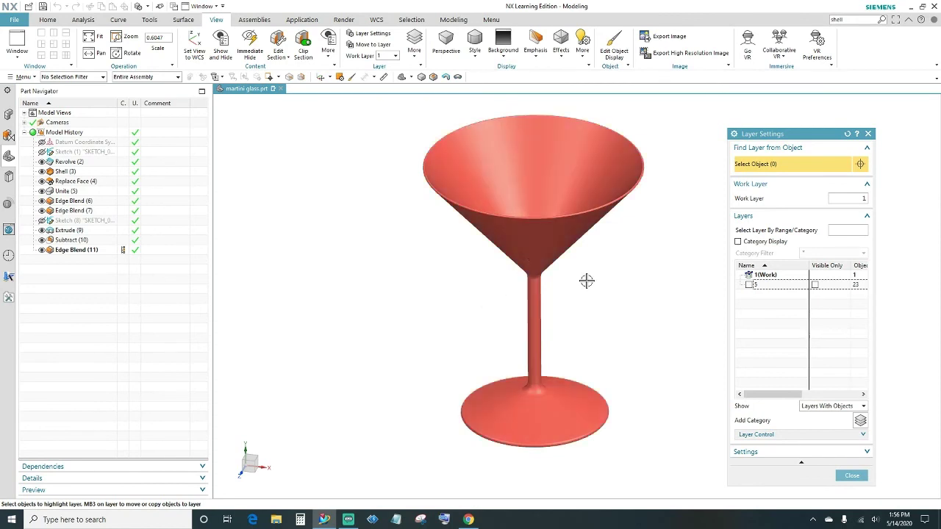
pyautogui.click(850, 475)
pyautogui.moveTo(713, 343); pyautogui.dragTo(736, 344, button='middle')
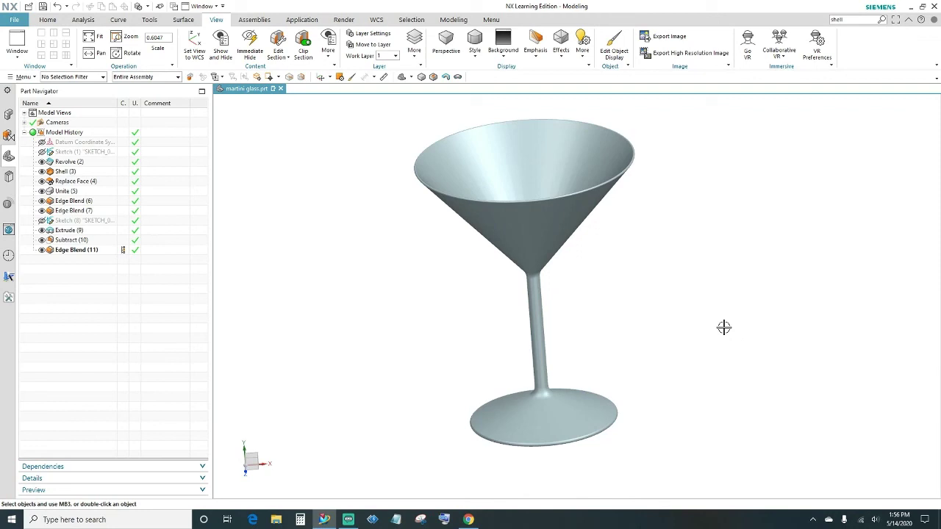
# Recolour the glass solid pale yellow-green (Deep Pistachio) through Ctrl+J object display settings
pyautogui.hotkey('ctrl', 'j')
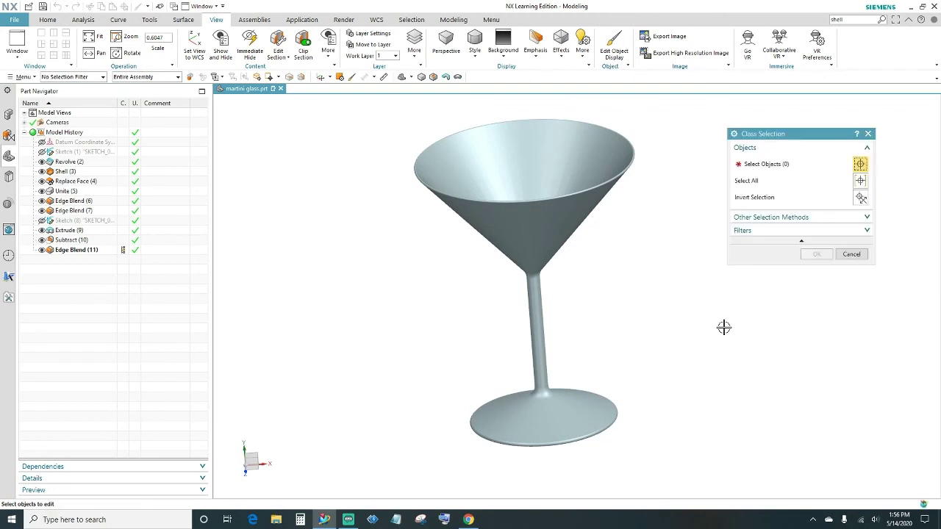
pyautogui.click(540, 217)
pyautogui.click(817, 254)
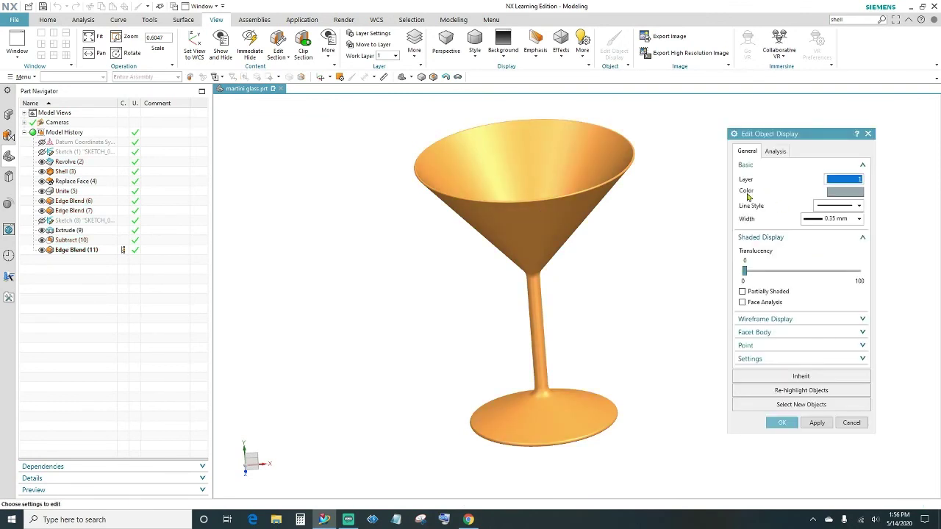
pyautogui.click(848, 193)
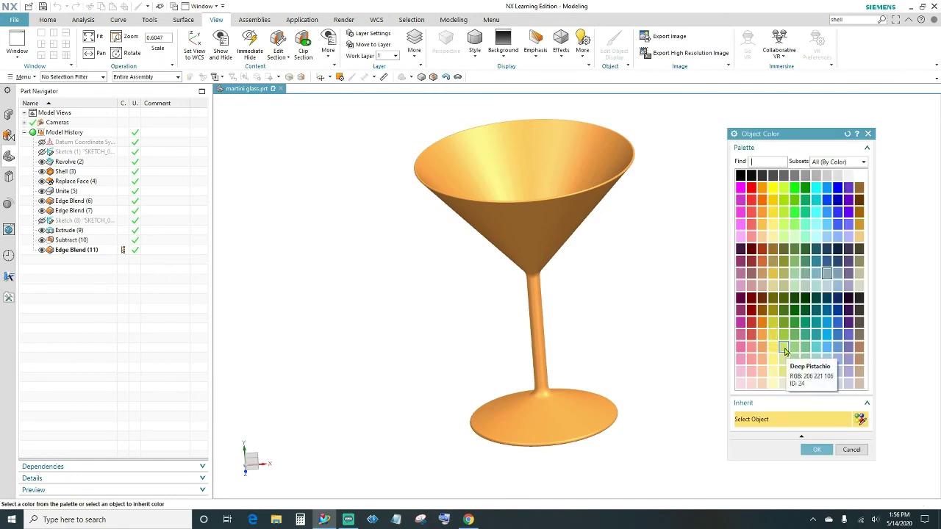
pyautogui.click(816, 449)
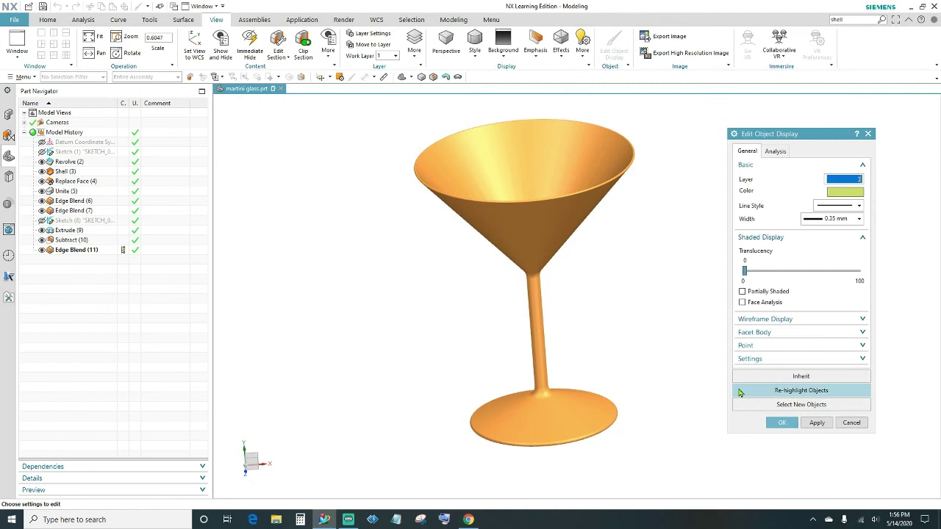
pyautogui.click(781, 422)
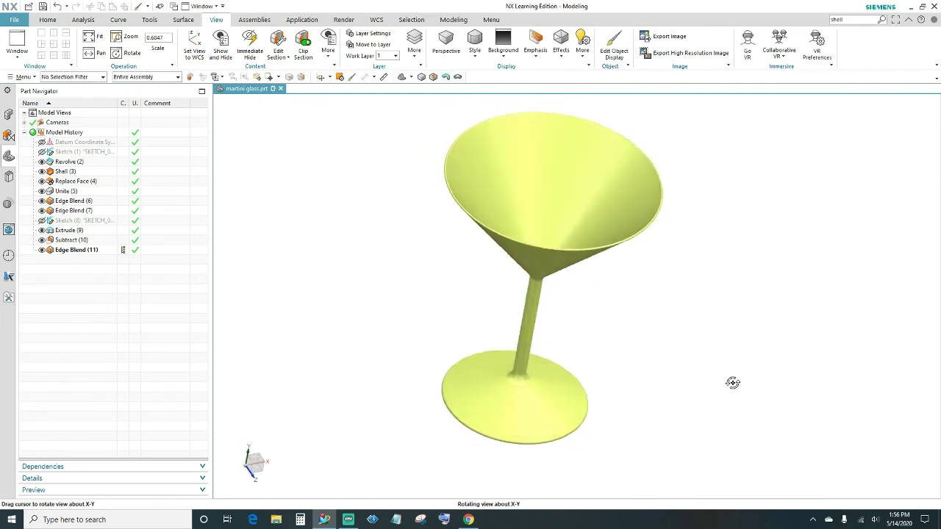